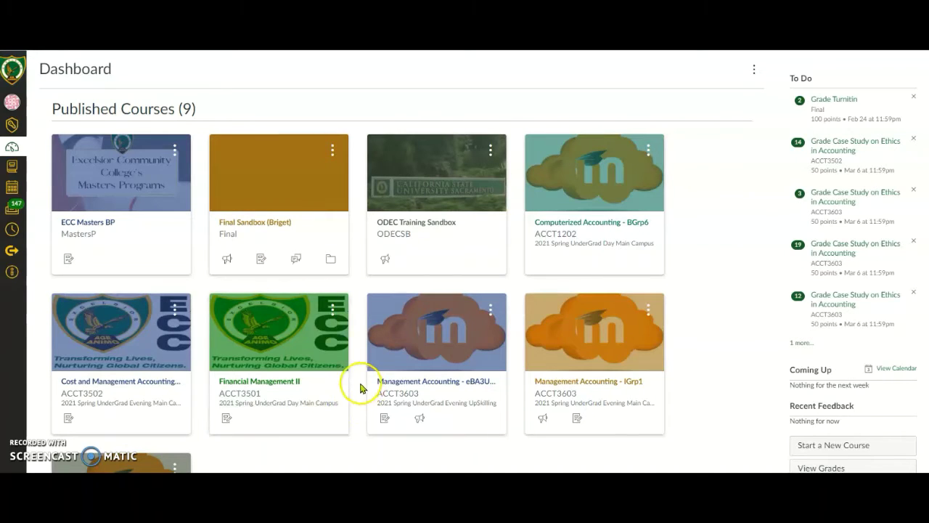
# Step: Open the Management Accounting - eBA3UPS-A course and launch its Moodle site in a new tab
pyautogui.click(435, 384)
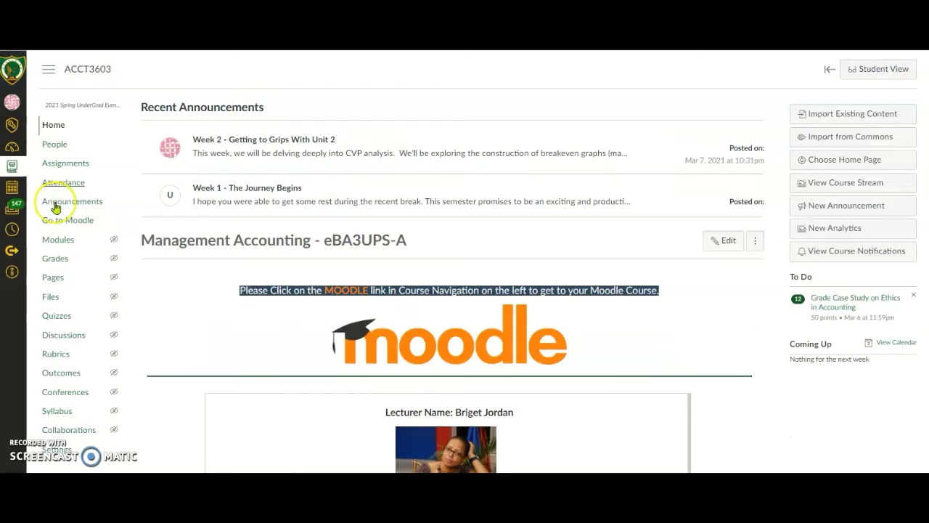
pyautogui.click(75, 220)
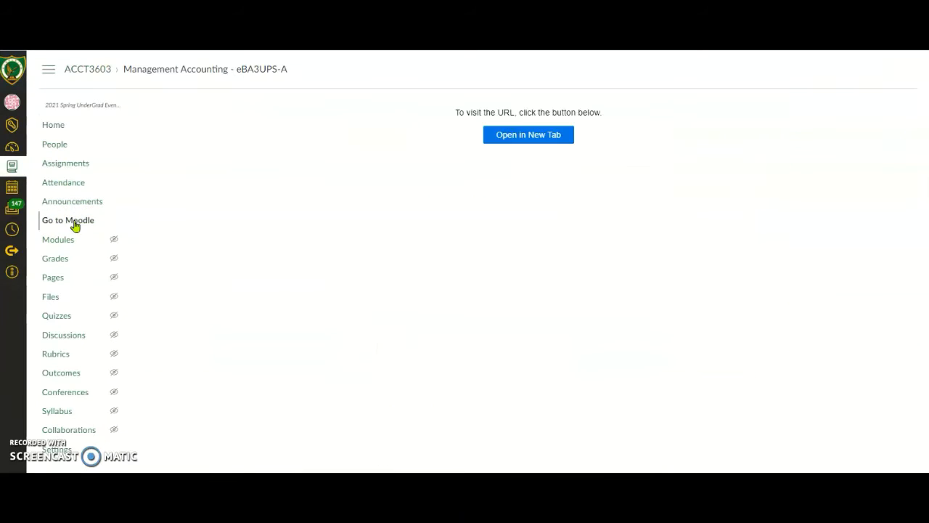
pyautogui.click(522, 135)
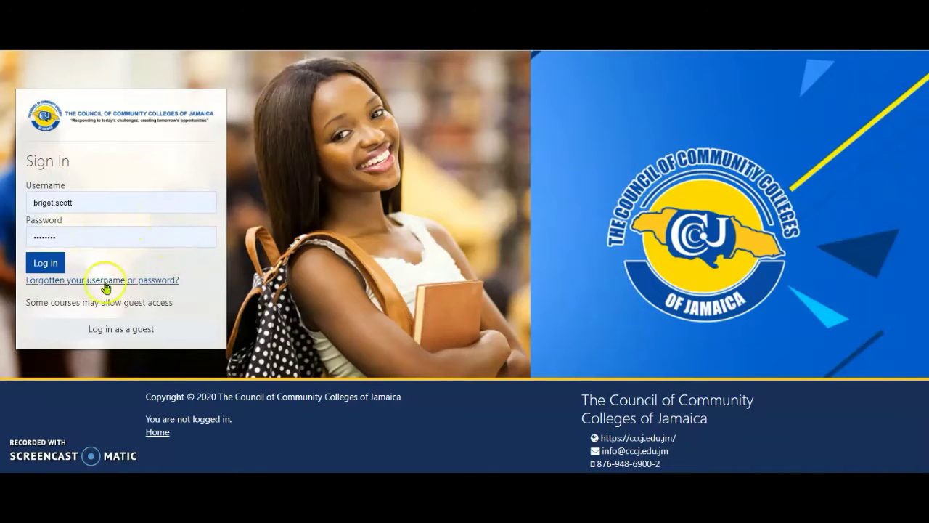
# Step: Log in to the Council of Community Colleges Moodle site with the saved credentials
pyautogui.click(44, 264)
pyautogui.click(45, 262)
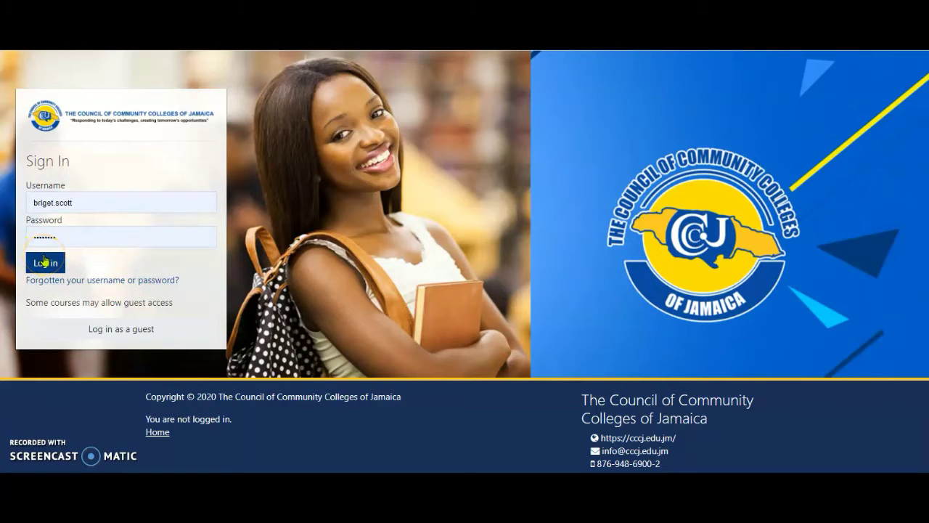
pyautogui.click(45, 262)
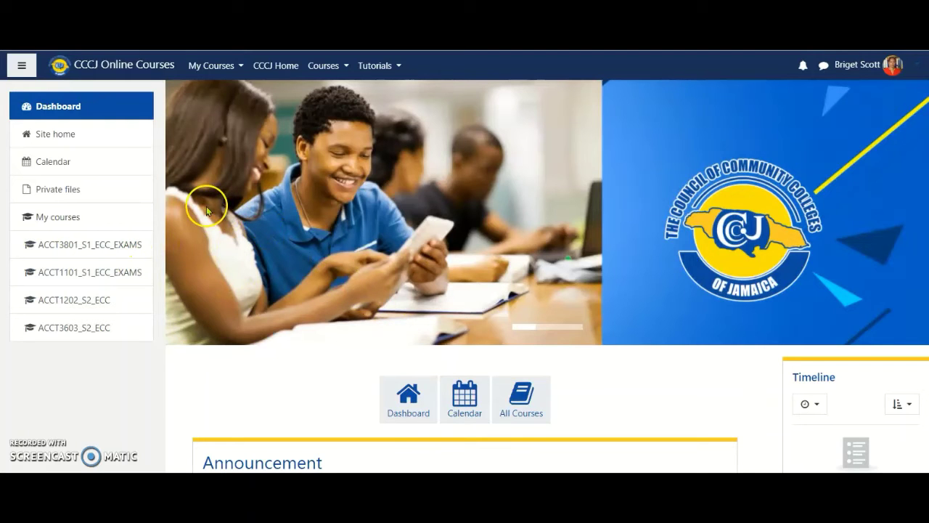
# Step: Open the Management Accounting course from the recently accessed courses
pyautogui.scroll(-4, 269, 223)
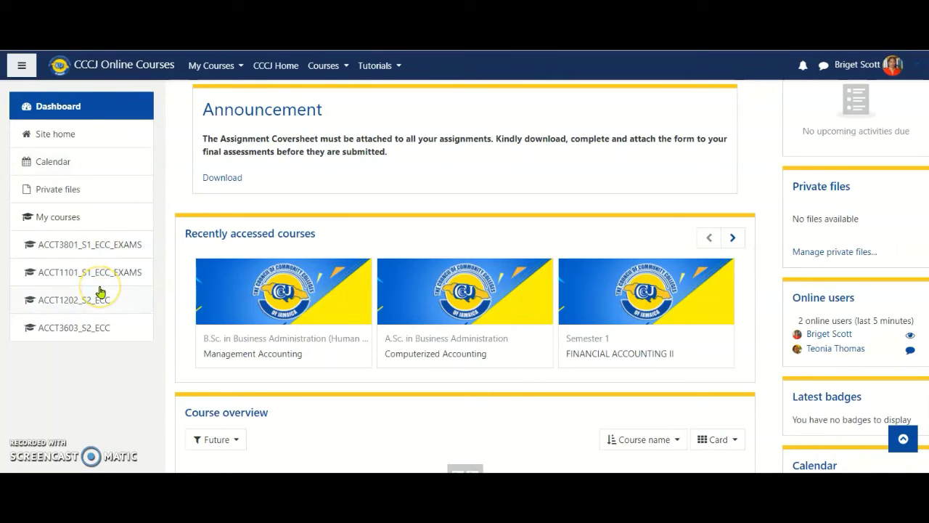
pyautogui.click(280, 354)
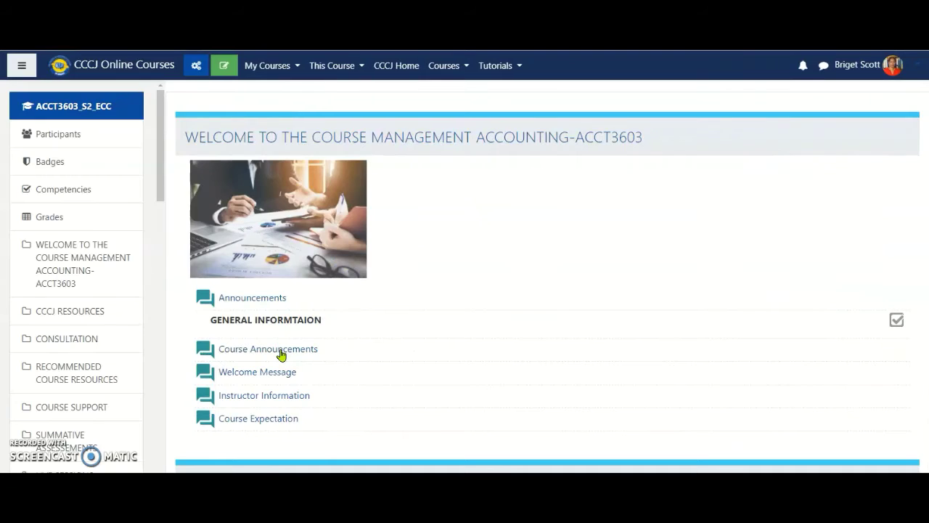
pyautogui.click(317, 301)
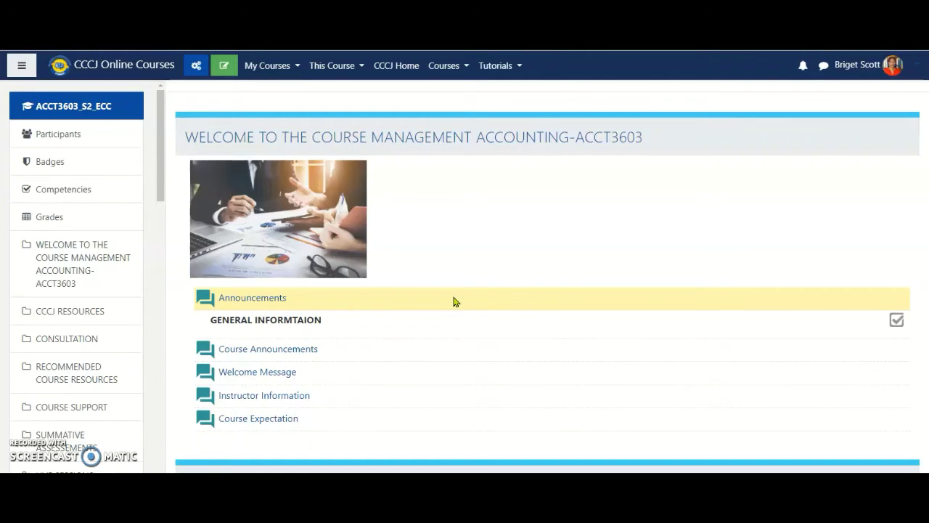
# Step: View the course participants and filter them to first names starting with B
pyautogui.click(56, 132)
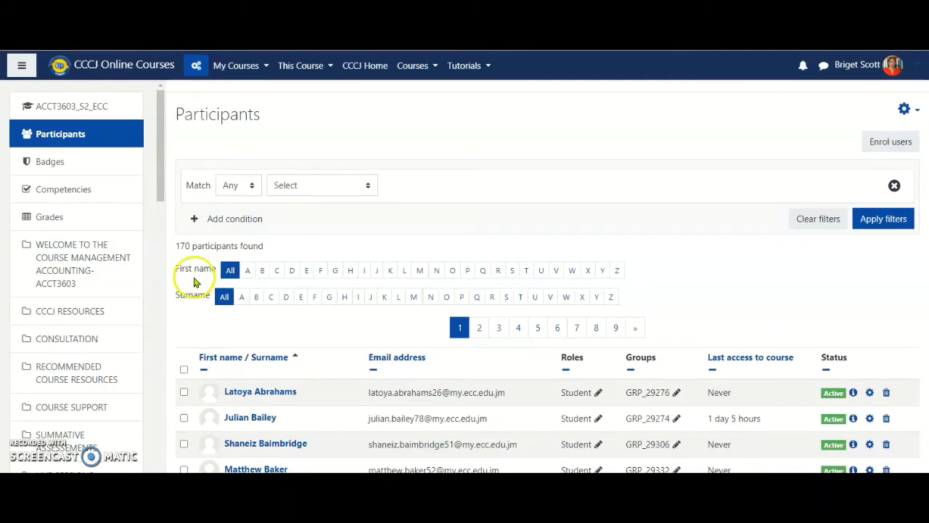
pyautogui.click(263, 272)
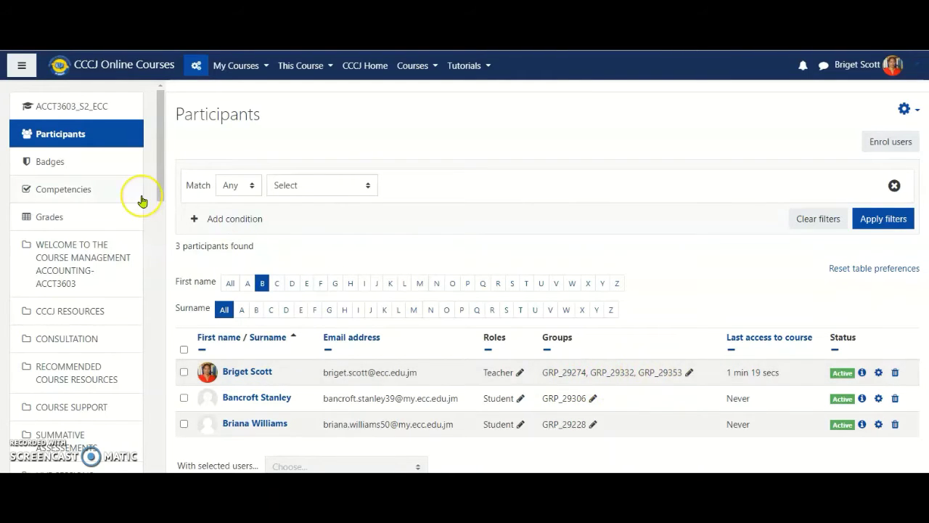
# Step: Return to the course's welcome section and look through its resources, support and lesson sections
pyautogui.scroll(-2, 107, 181)
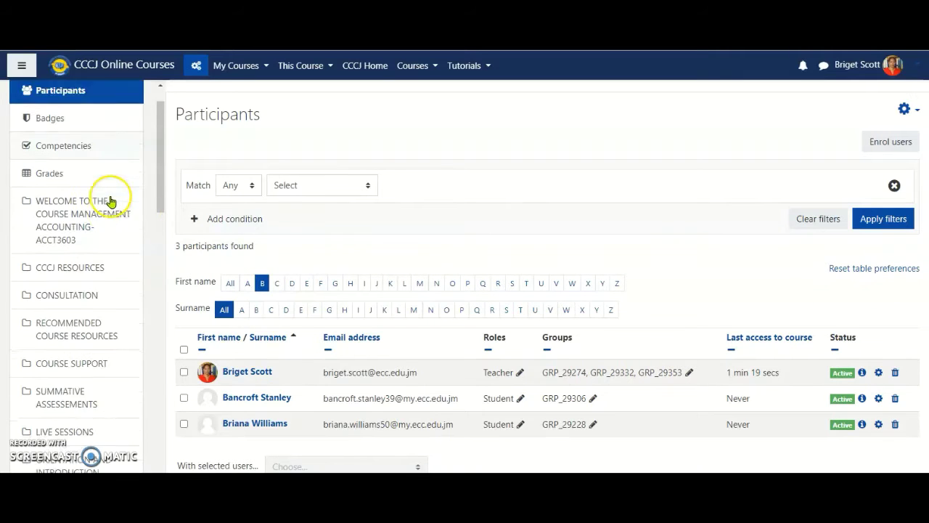
pyautogui.click(91, 193)
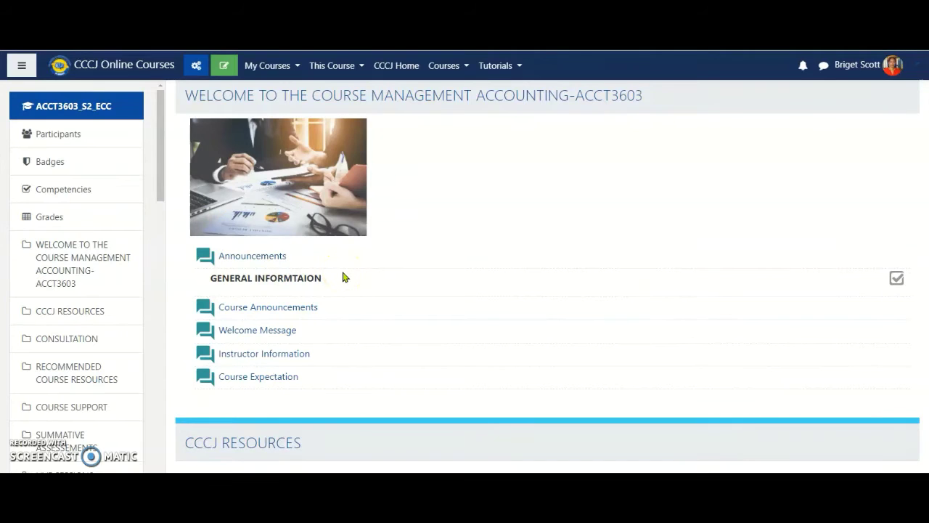
pyautogui.click(388, 260)
pyautogui.scroll(-10, 388, 259)
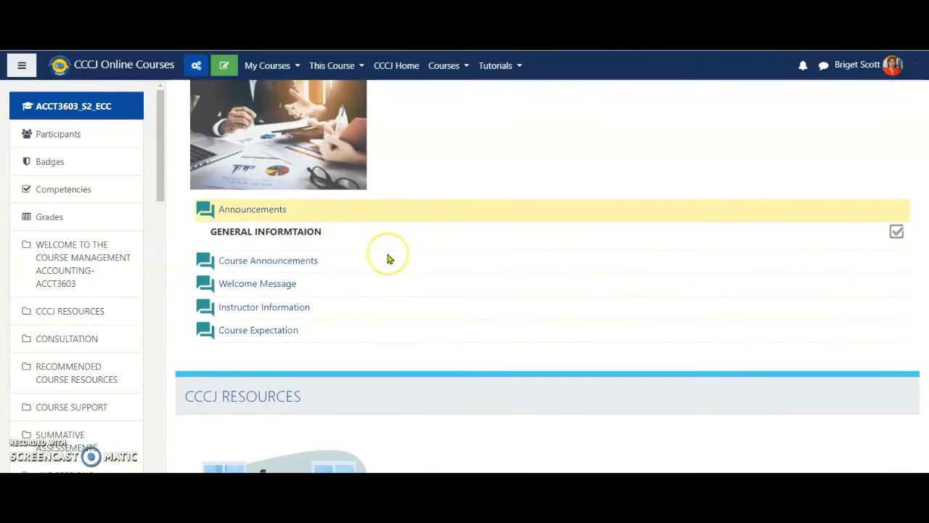
pyautogui.scroll(-15, 388, 259)
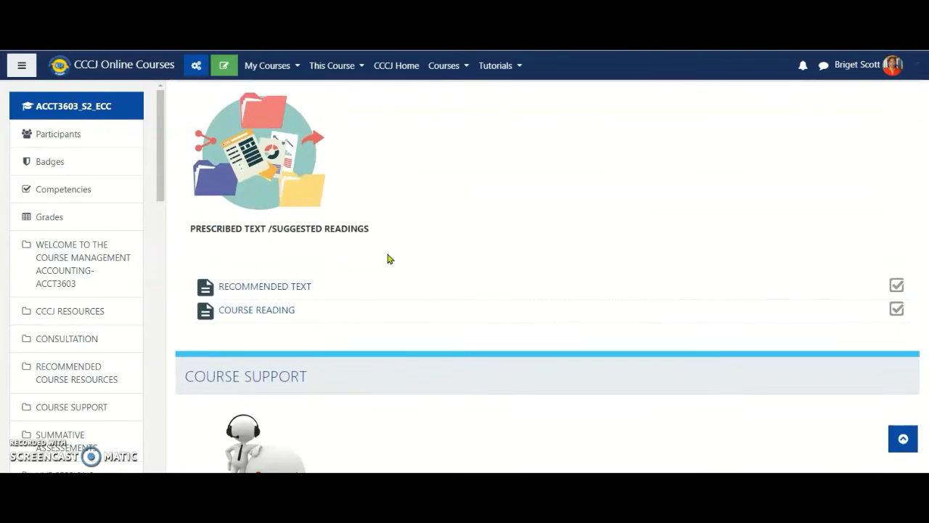
pyautogui.scroll(-3, 389, 259)
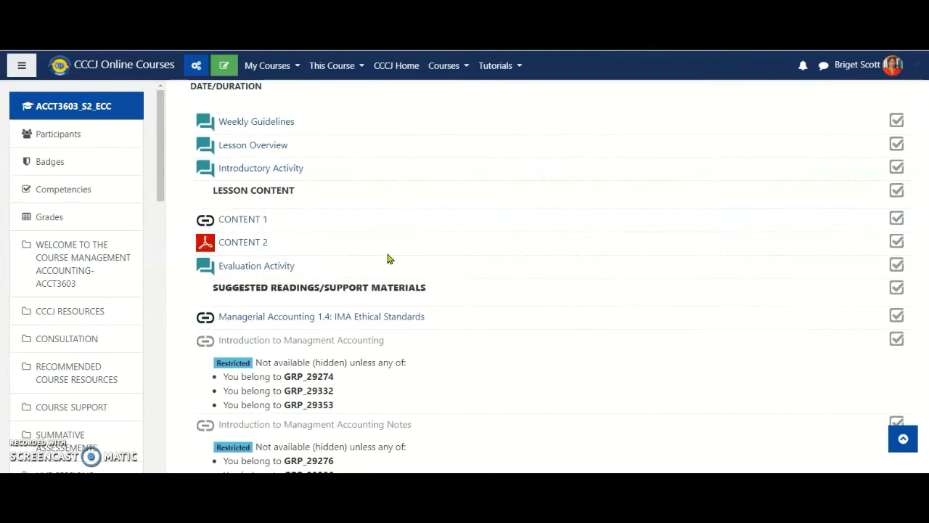
pyautogui.scroll(10, 388, 259)
pyautogui.scroll(15, 388, 259)
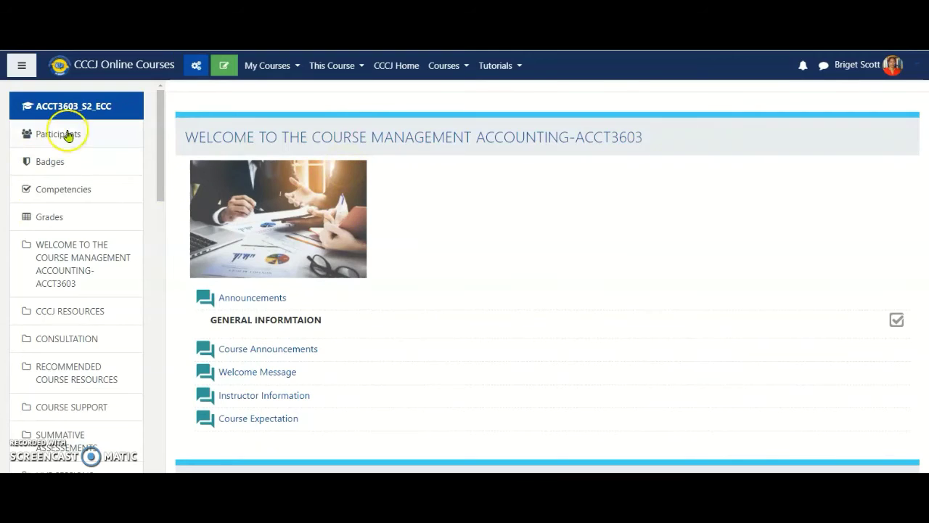
# Step: Go to the course section "LESSON 03:COST VOLUME PROFIT ANALYSIS 11"
pyautogui.scroll(-5, 70, 181)
pyautogui.scroll(-3, 73, 238)
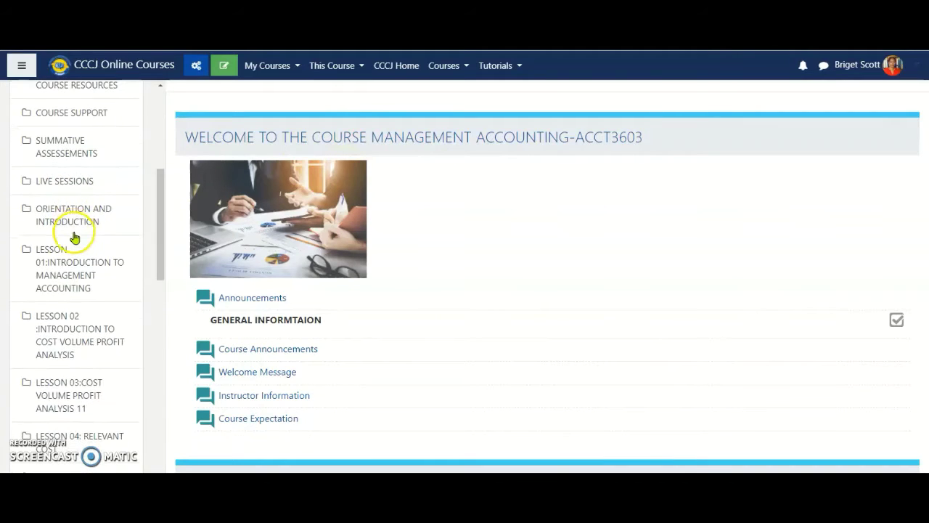
pyautogui.scroll(-3, 44, 283)
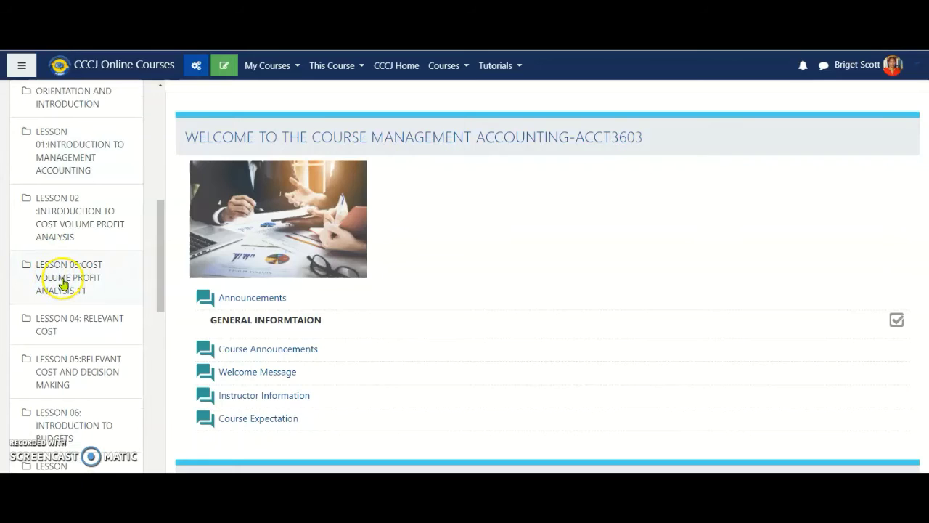
pyautogui.click(63, 283)
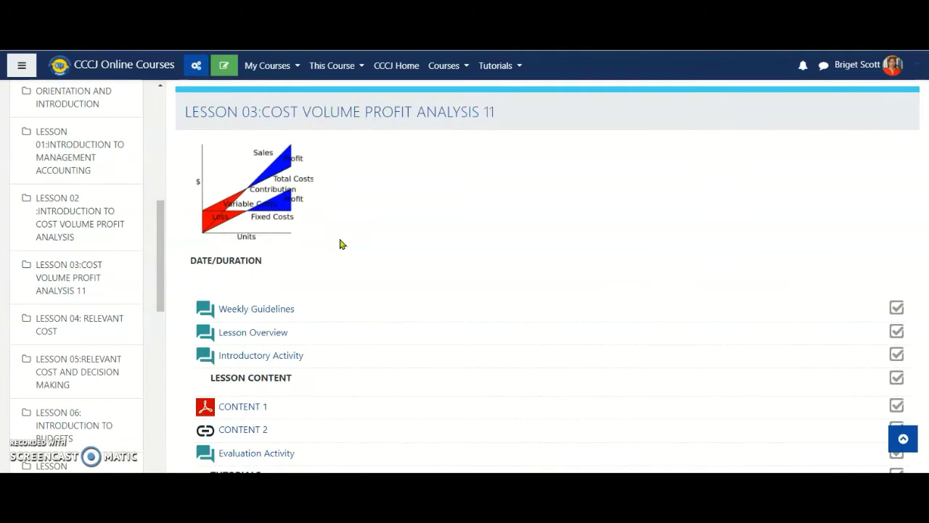
pyautogui.scroll(-2, 341, 245)
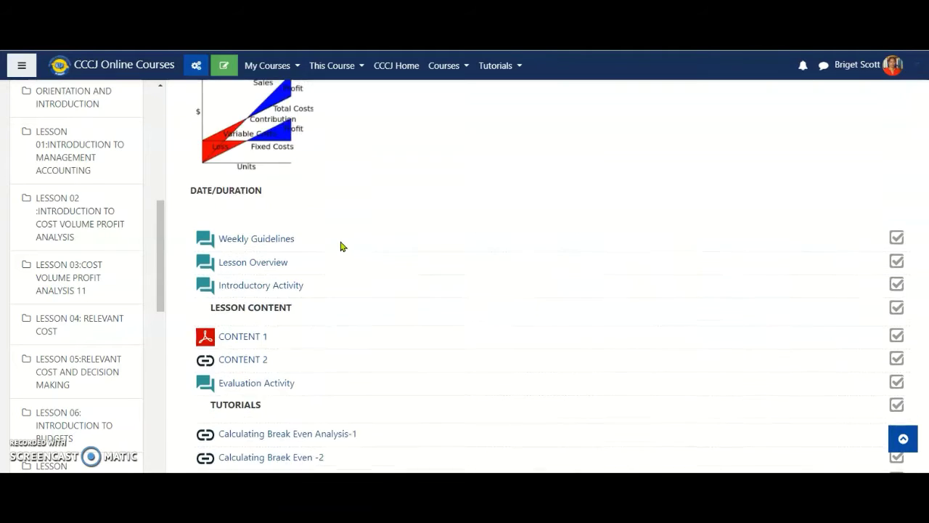
# Step: Turn editing on and correct the misspelled Lesson 03 tutorial link title to "Calculating Break Even -2"
pyautogui.click(225, 67)
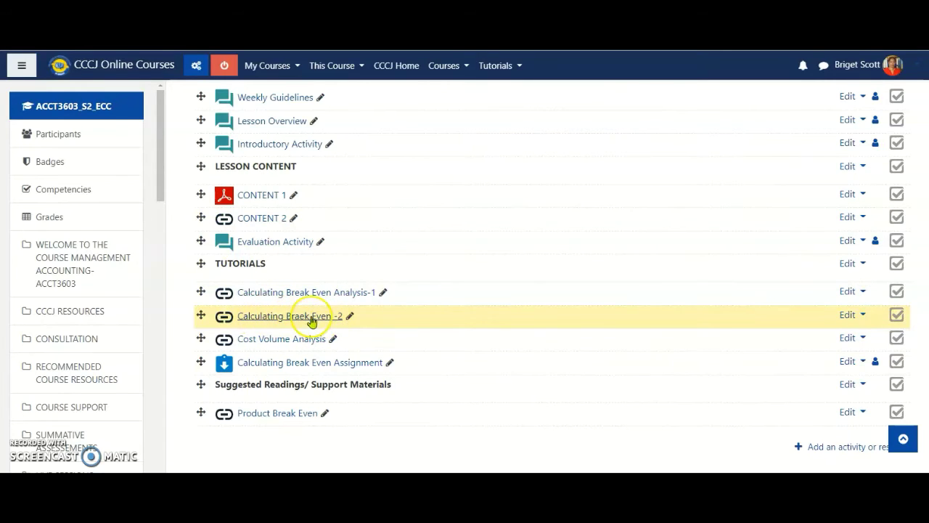
pyautogui.click(350, 319)
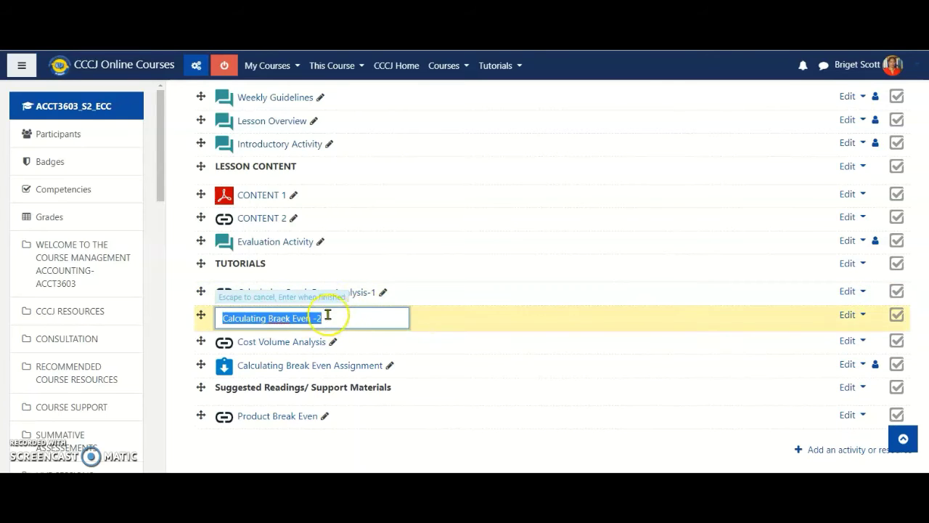
pyautogui.click(286, 321)
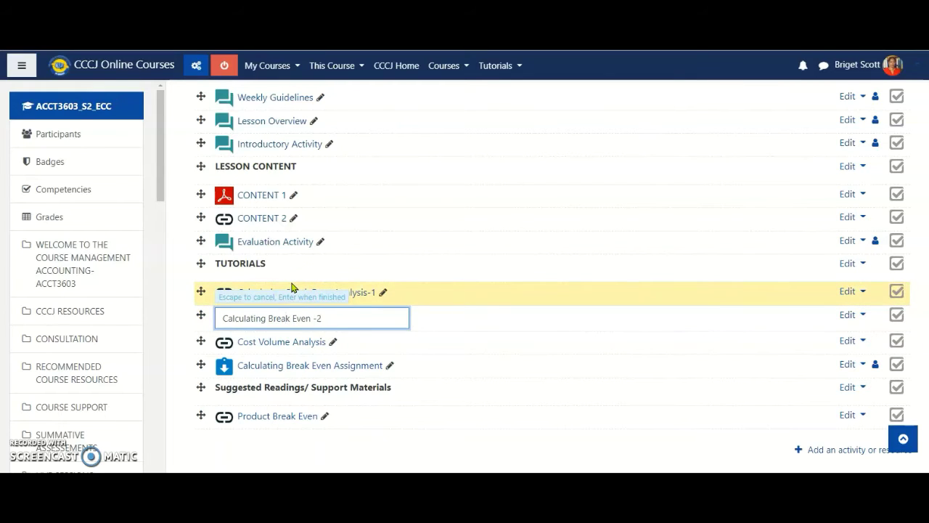
pyautogui.press('Return')
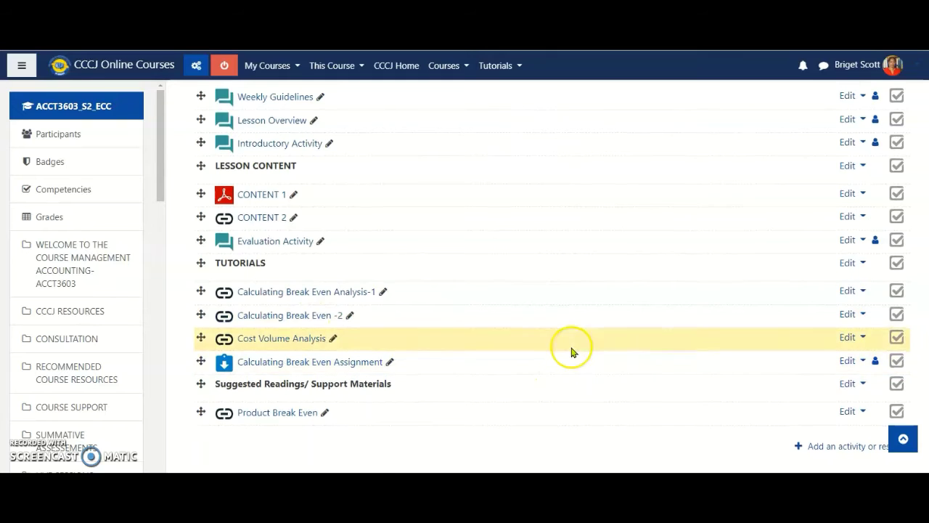
# Step: Add a File resource to Lesson 03 and name it "CVP Analysis Spreadsheet Problem and Solution"
pyautogui.scroll(-1, 564, 348)
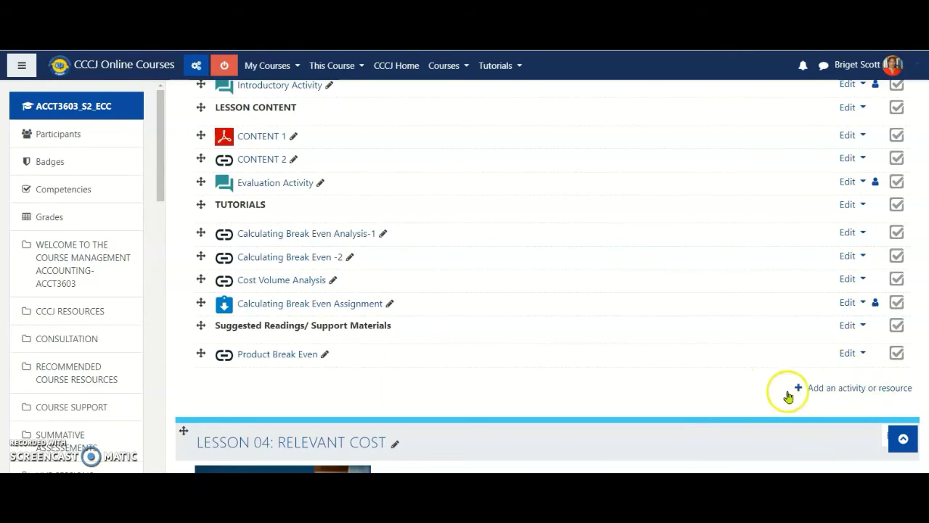
pyautogui.click(820, 395)
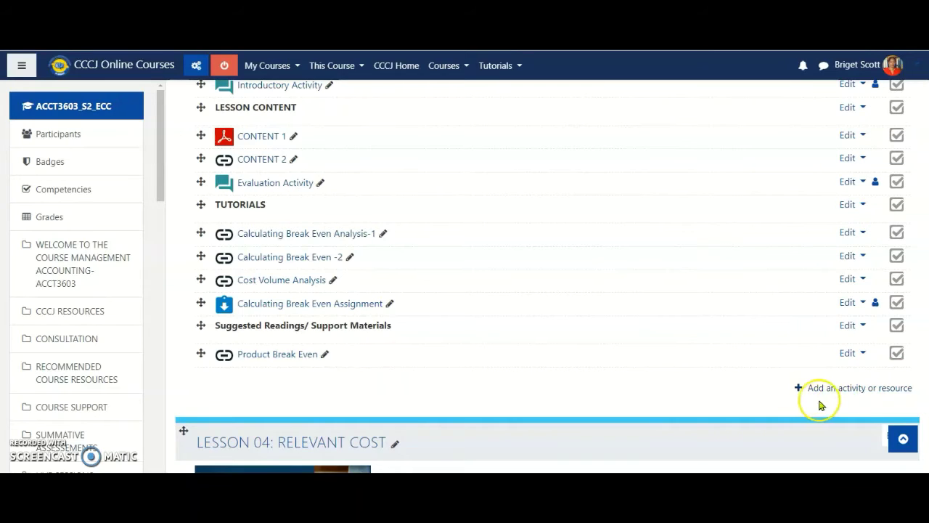
pyautogui.click(858, 396)
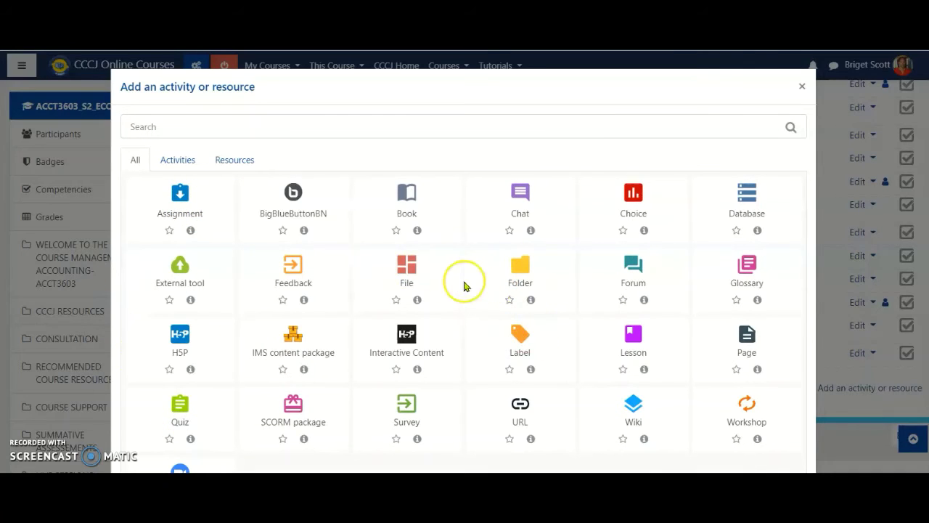
pyautogui.click(405, 271)
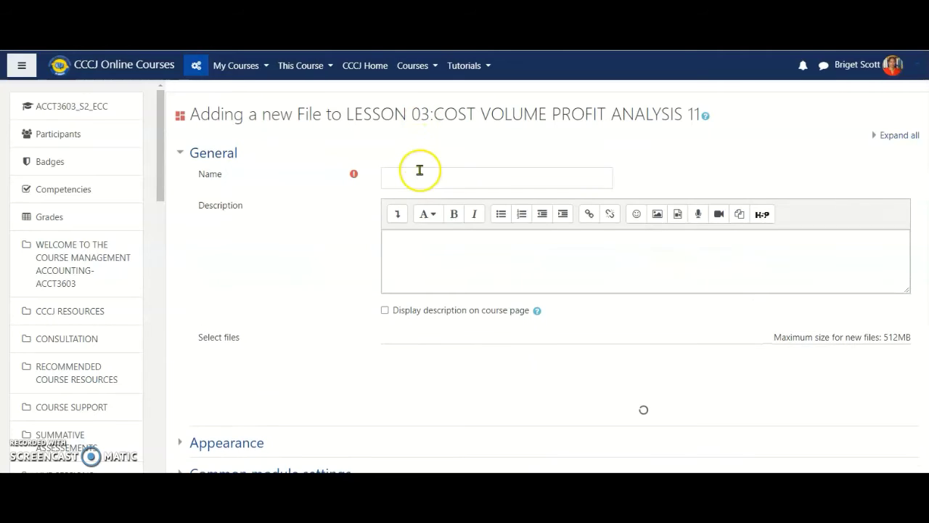
pyautogui.click(420, 174)
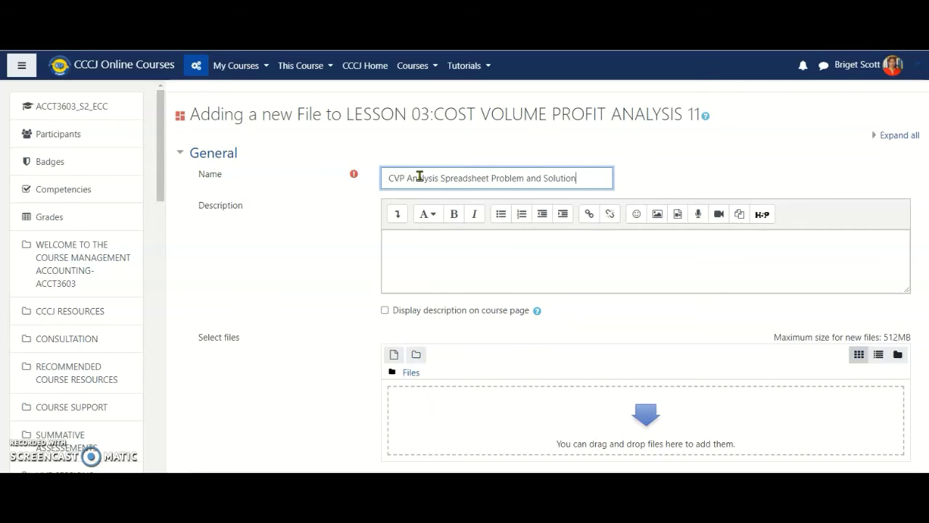
# Step: Upload the "CVP Spreadsheet Problem and Solution" PDF from the computer to the new File resource
pyautogui.scroll(-1, 452, 252)
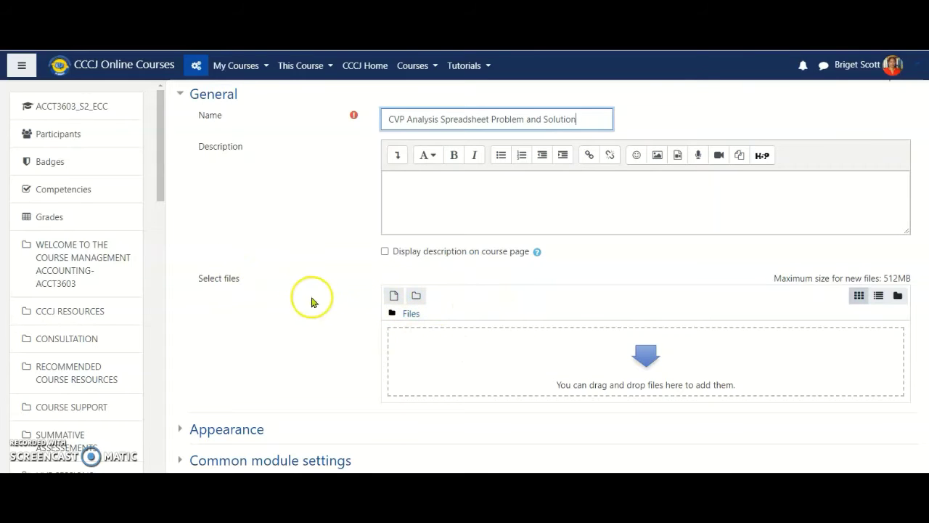
pyautogui.click(394, 296)
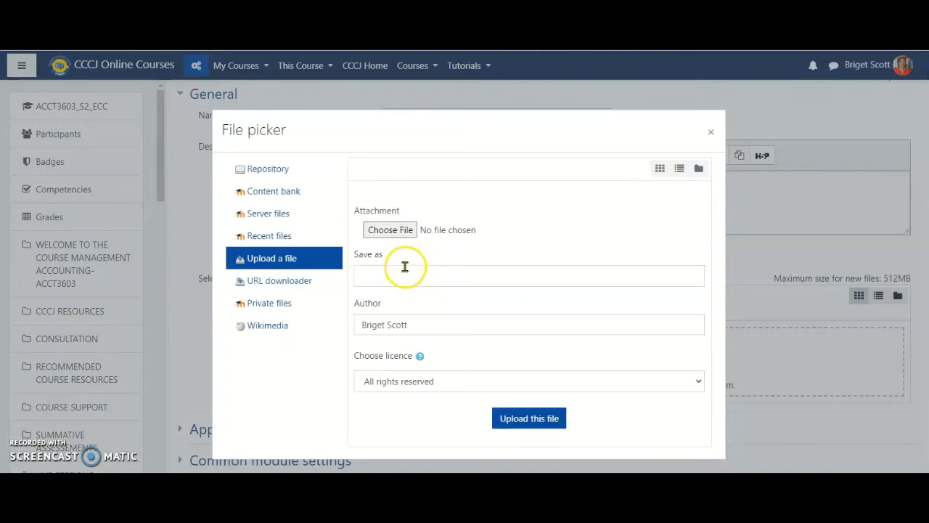
pyautogui.click(390, 230)
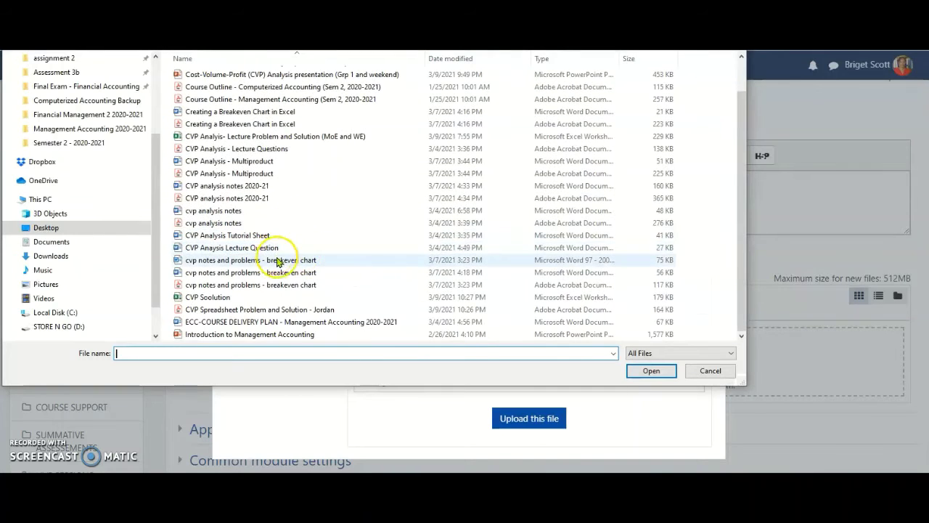
pyautogui.click(234, 310)
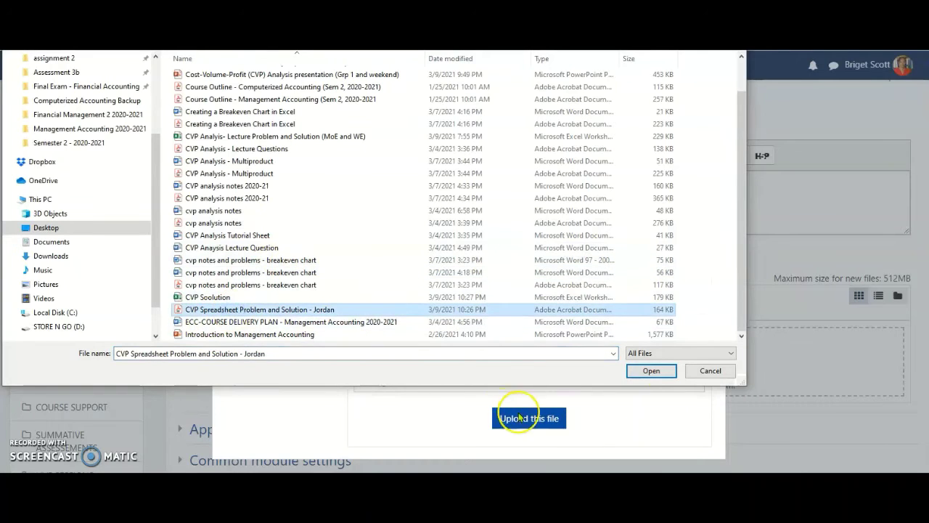
pyautogui.click(654, 370)
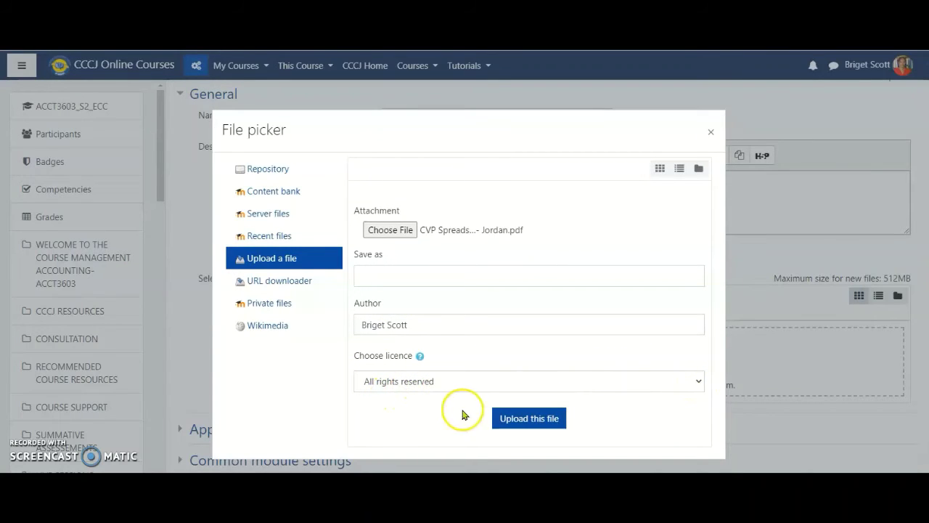
pyautogui.click(535, 417)
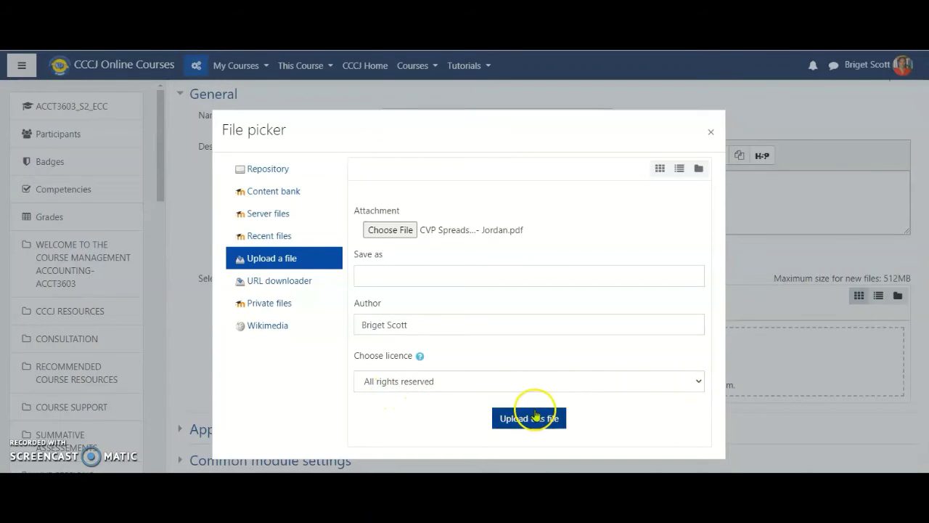
# Step: Keep the licence as "All rights reserved" and finish uploading the chosen PDF to the resource's files
pyautogui.click(701, 380)
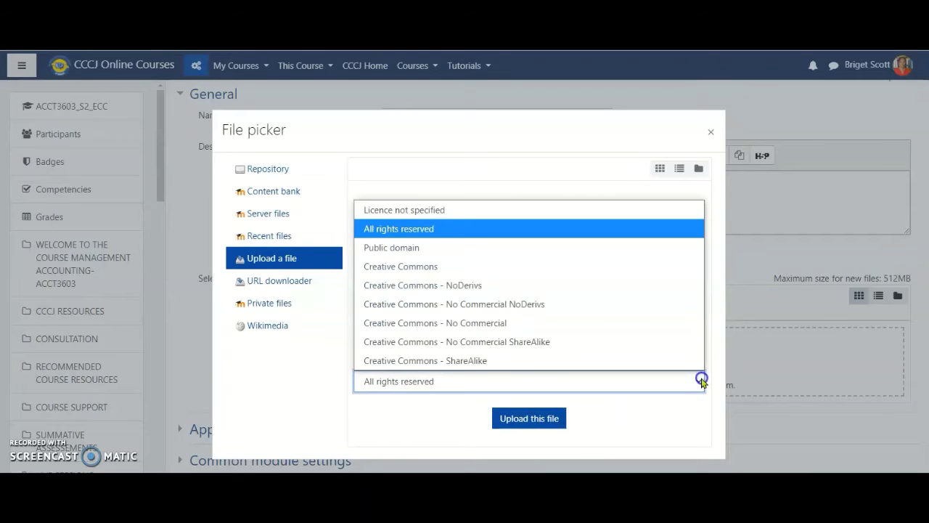
pyautogui.click(622, 227)
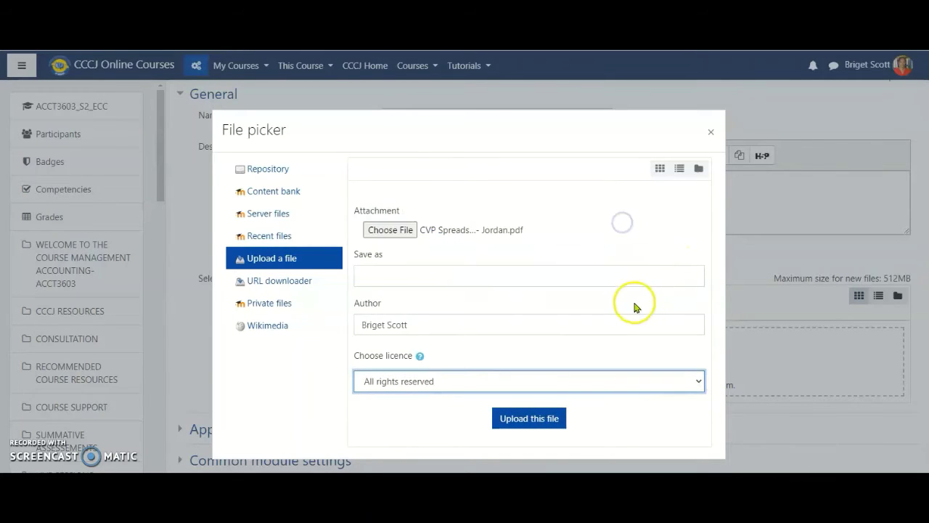
pyautogui.click(533, 428)
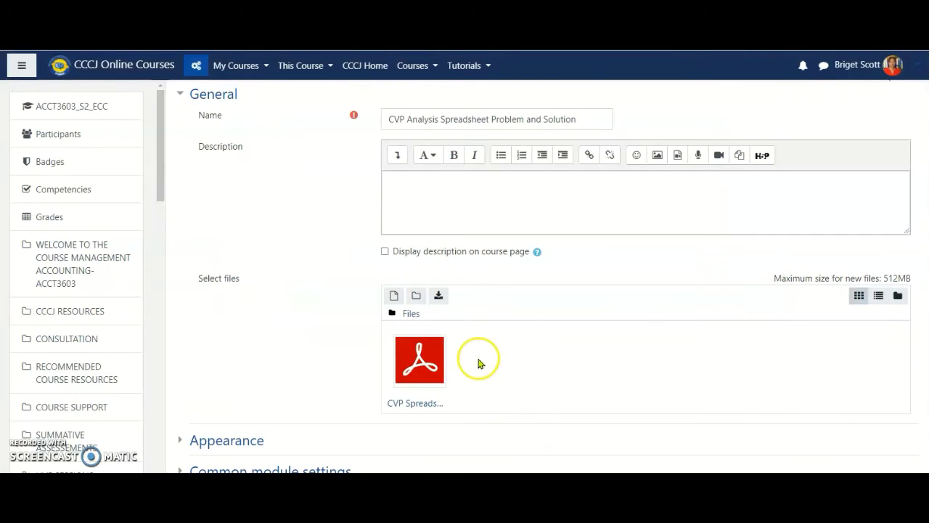
pyautogui.scroll(-4, 421, 348)
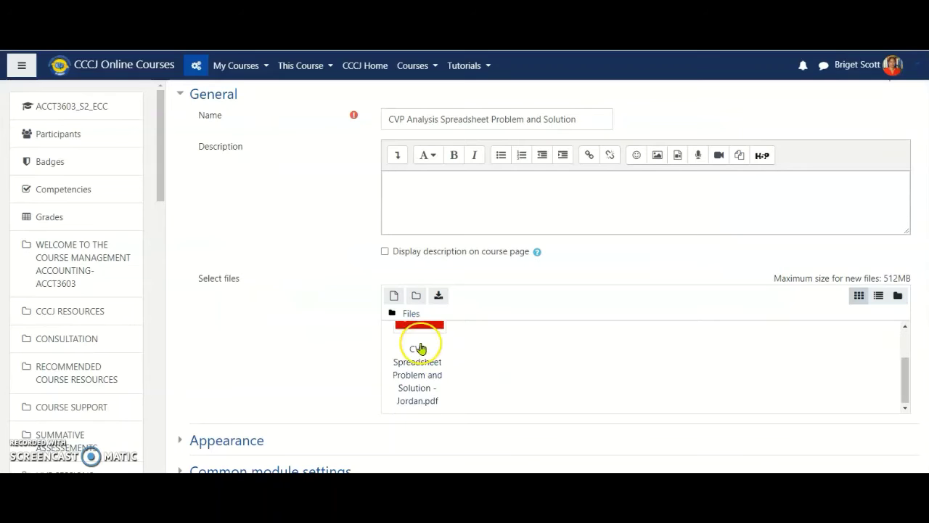
# Step: Add a group access restriction to the file resource that requires students to belong to GRP_29274
pyautogui.scroll(-1, 429, 327)
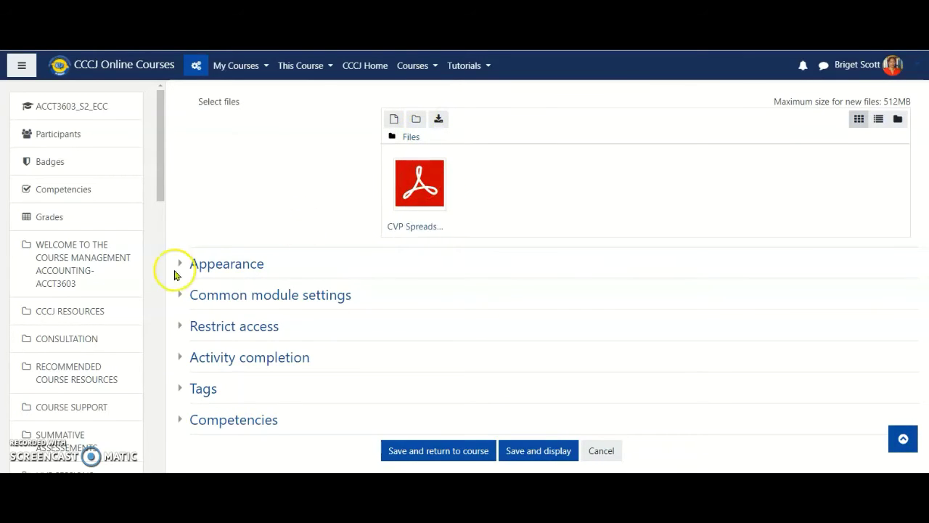
pyautogui.click(257, 337)
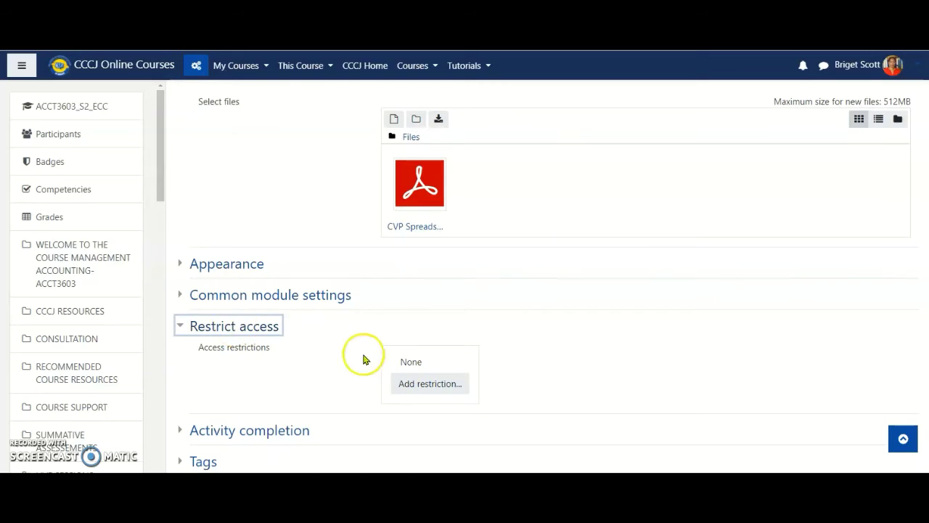
pyautogui.click(434, 387)
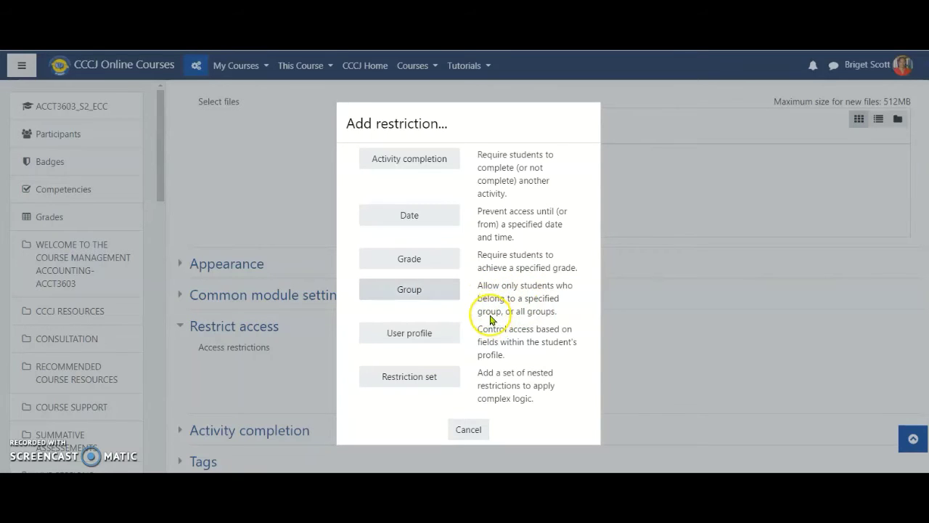
pyautogui.click(436, 290)
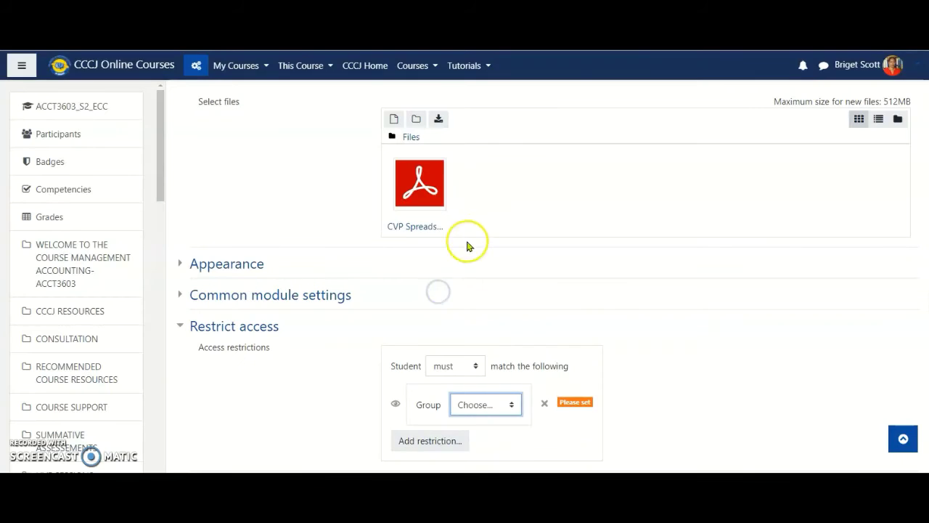
pyautogui.scroll(-2, 401, 316)
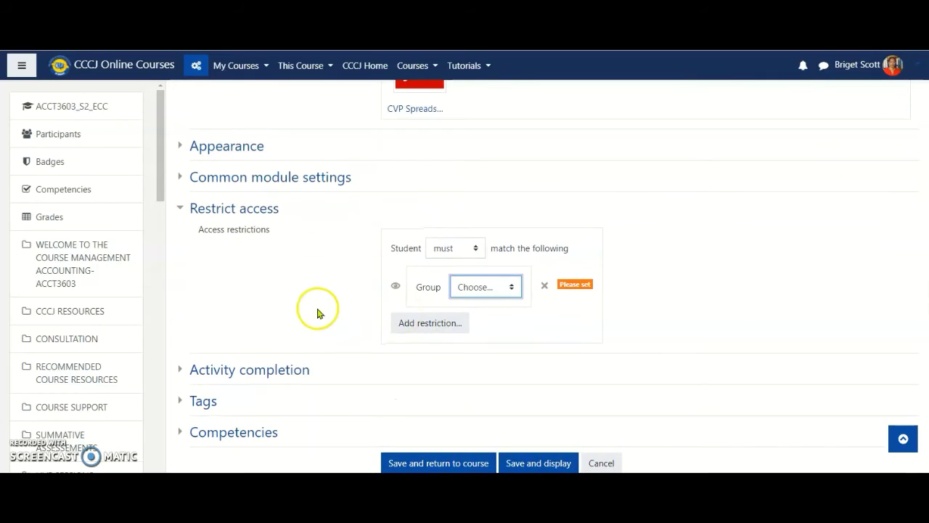
pyautogui.click(513, 290)
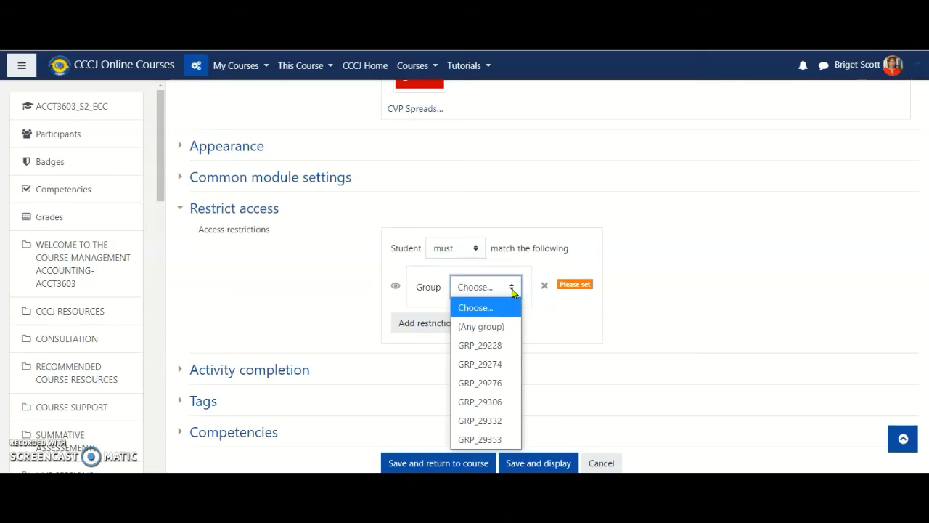
pyautogui.click(508, 364)
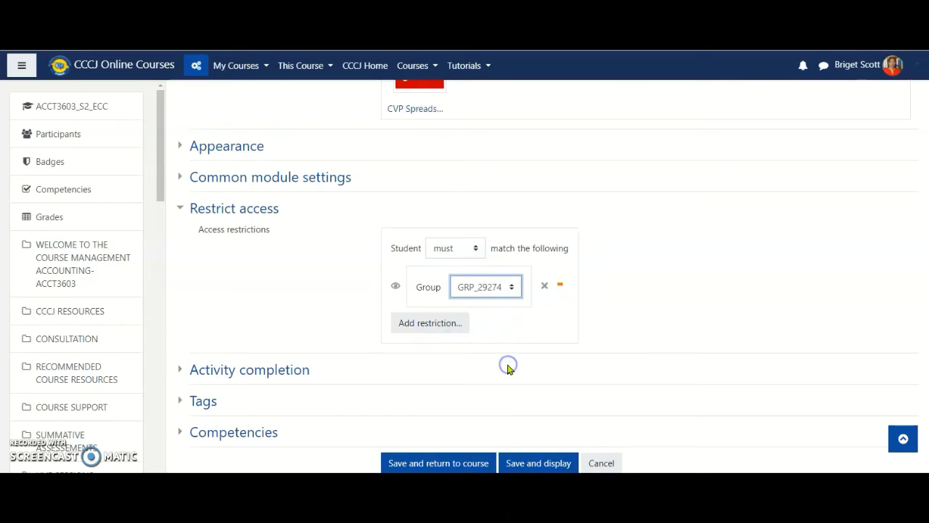
# Step: Add two more group restrictions to the resource, one for GRP_29332 and one for GRP_29353
pyautogui.click(437, 323)
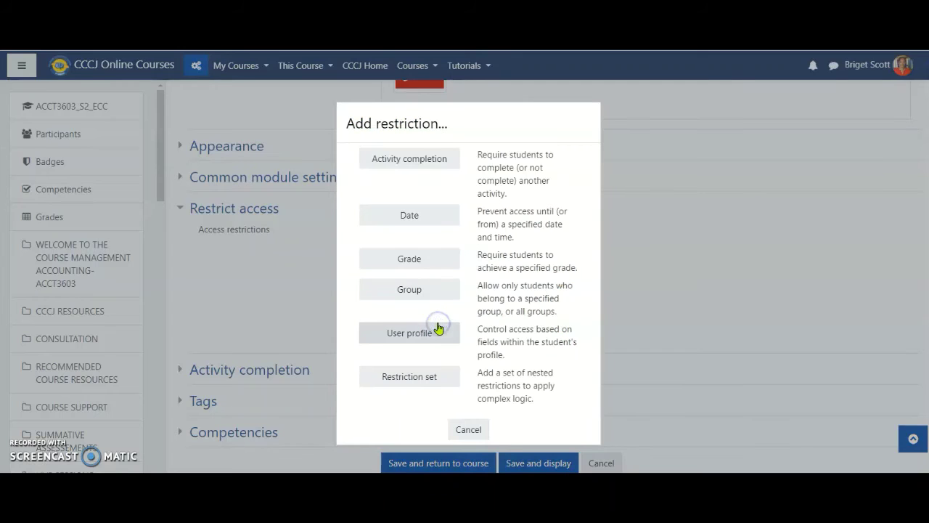
pyautogui.click(436, 292)
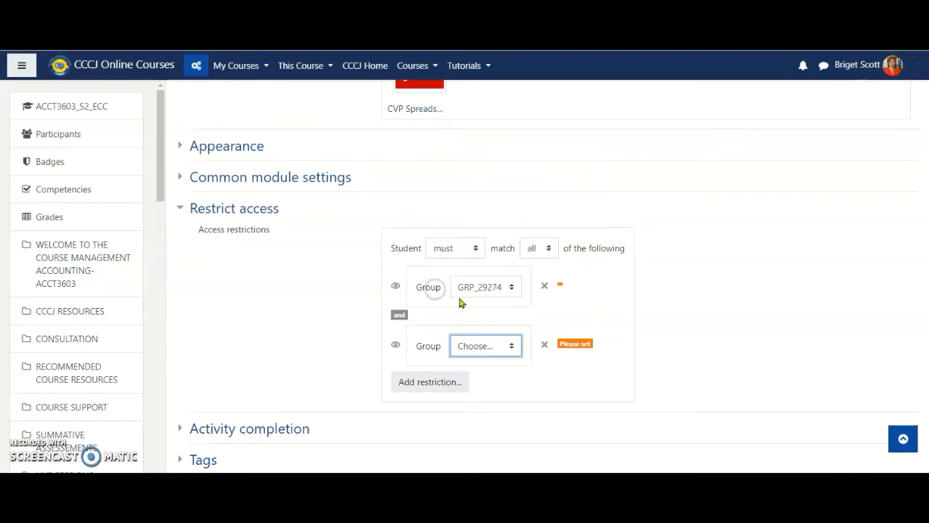
pyautogui.click(512, 348)
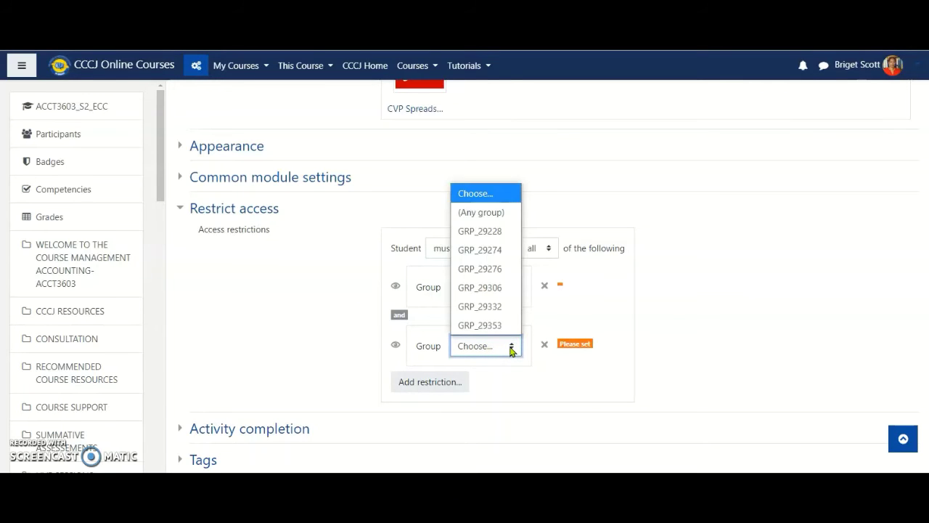
pyautogui.click(485, 305)
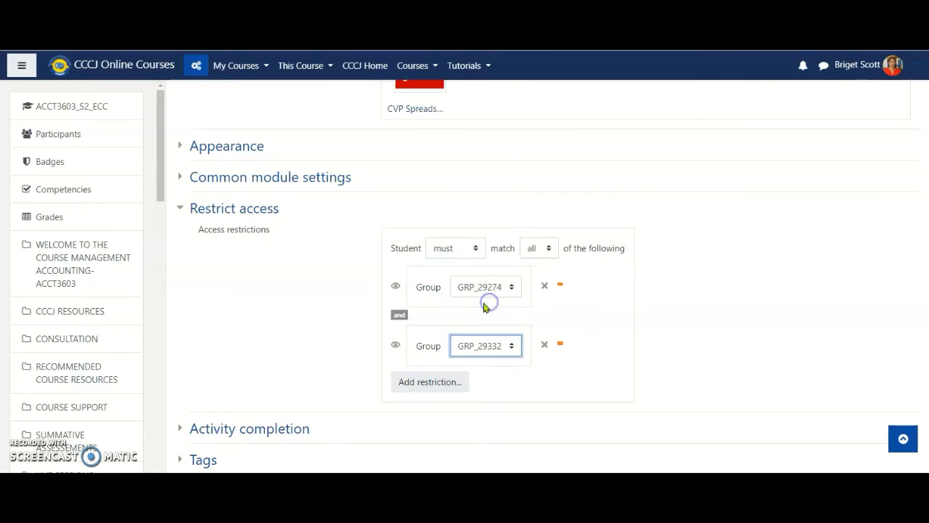
pyautogui.click(426, 382)
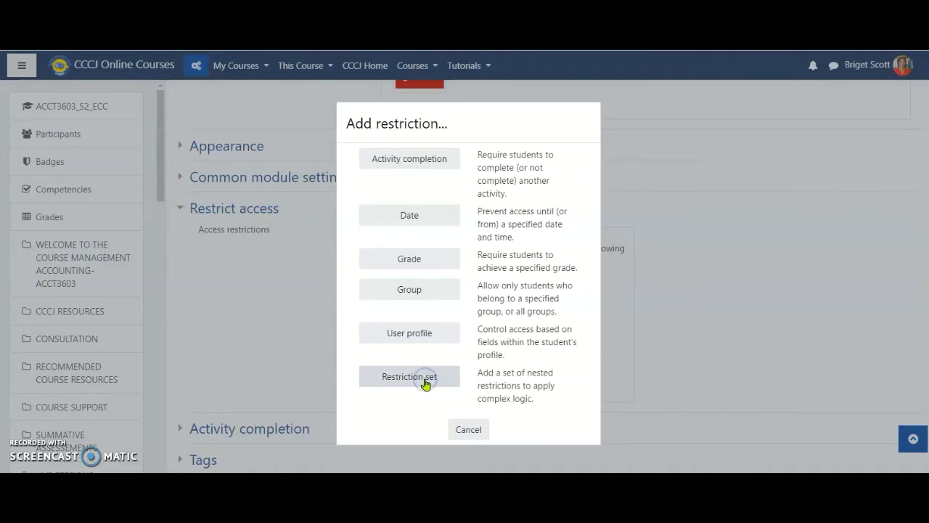
pyautogui.click(441, 291)
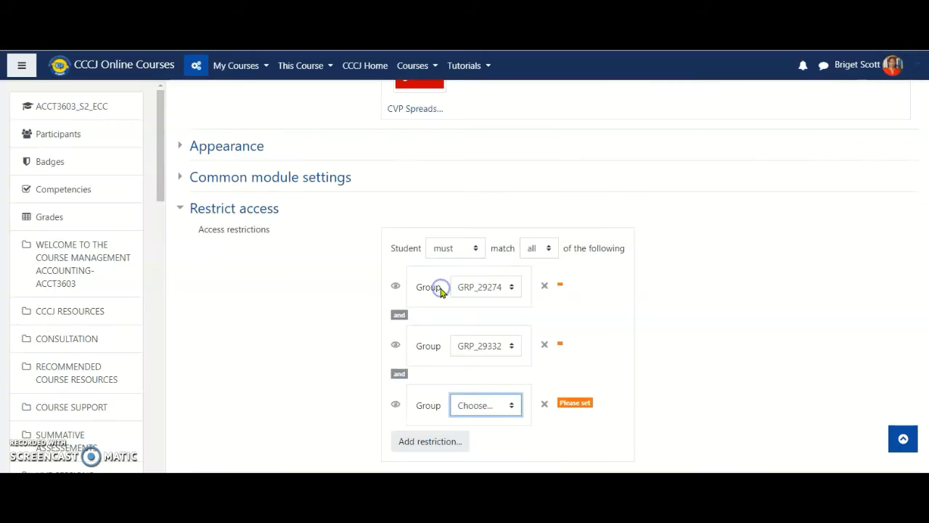
pyautogui.click(508, 407)
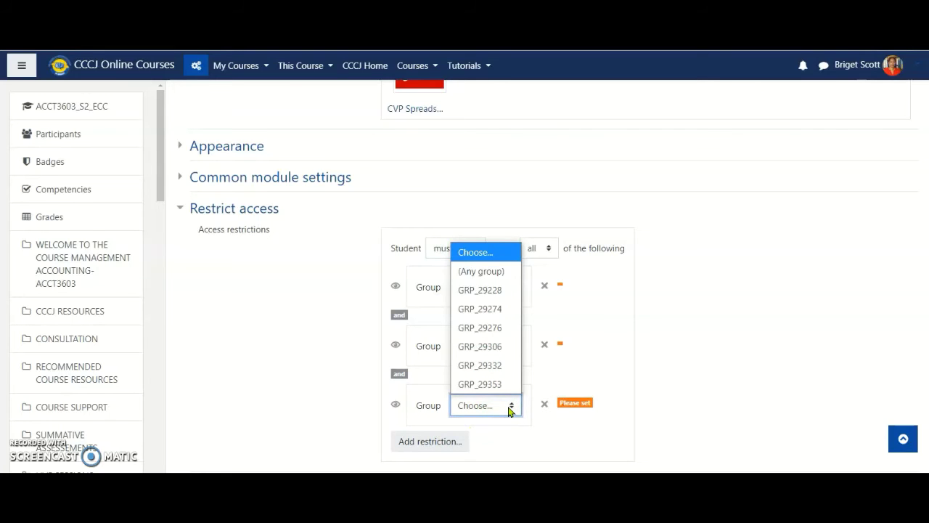
pyautogui.click(498, 385)
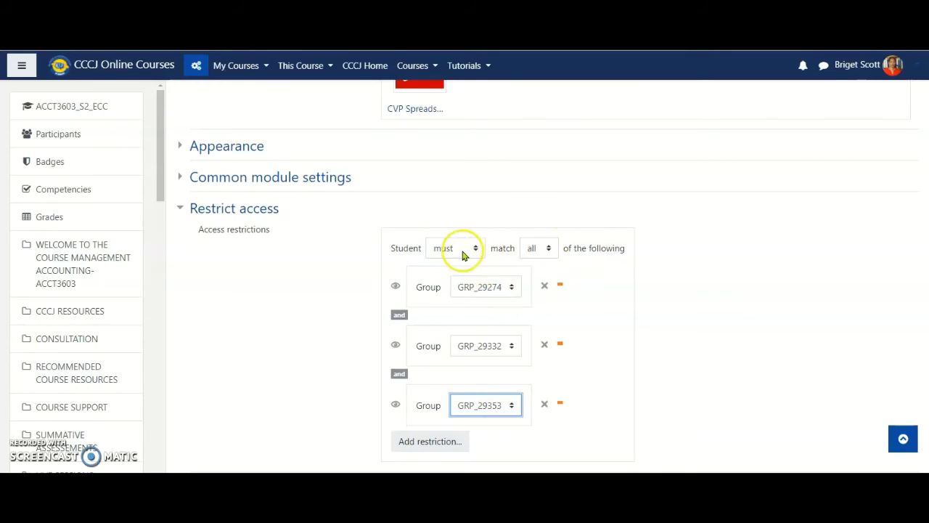
# Step: Require students to match any of the listed groups and hide the resource entirely from everyone else
pyautogui.click(548, 247)
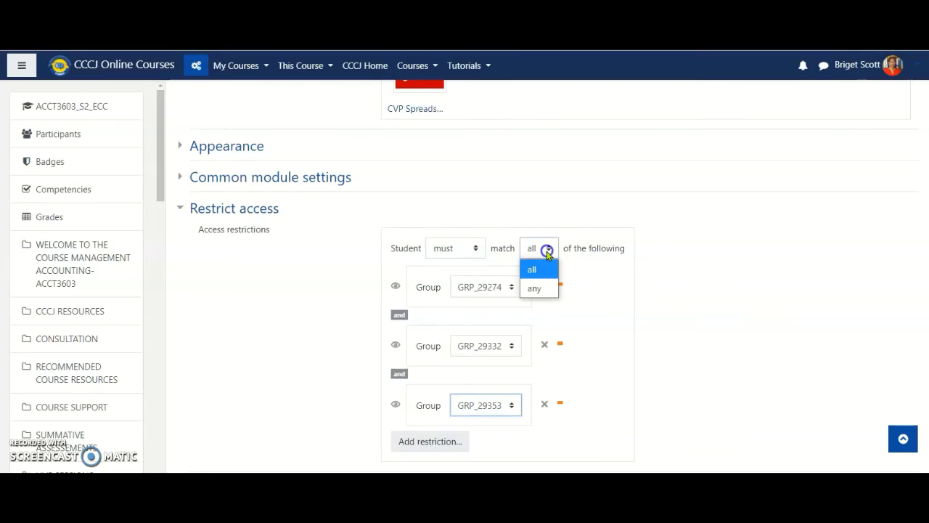
pyautogui.click(535, 292)
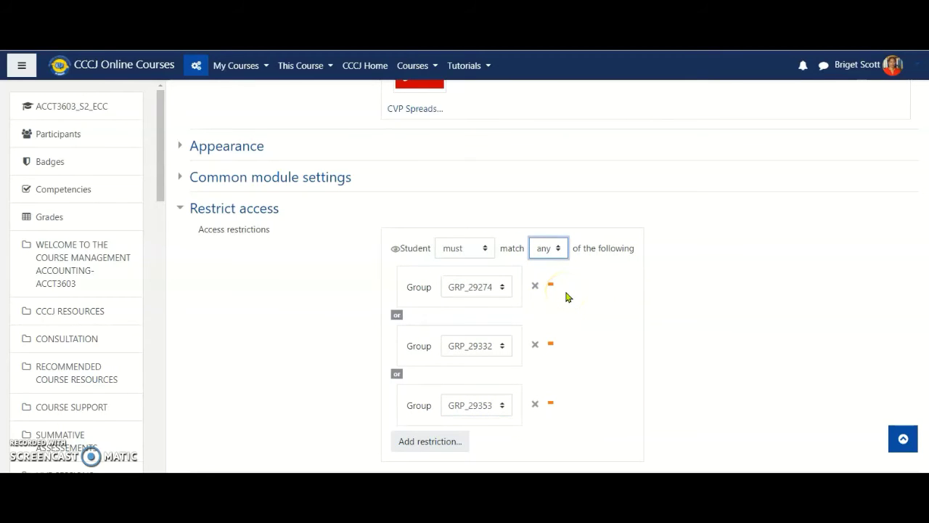
pyautogui.moveTo(567, 295)
pyautogui.mouseDown()
pyautogui.moveTo(569, 307)
pyautogui.moveTo(560, 305)
pyautogui.mouseUp()
pyautogui.click(395, 250)
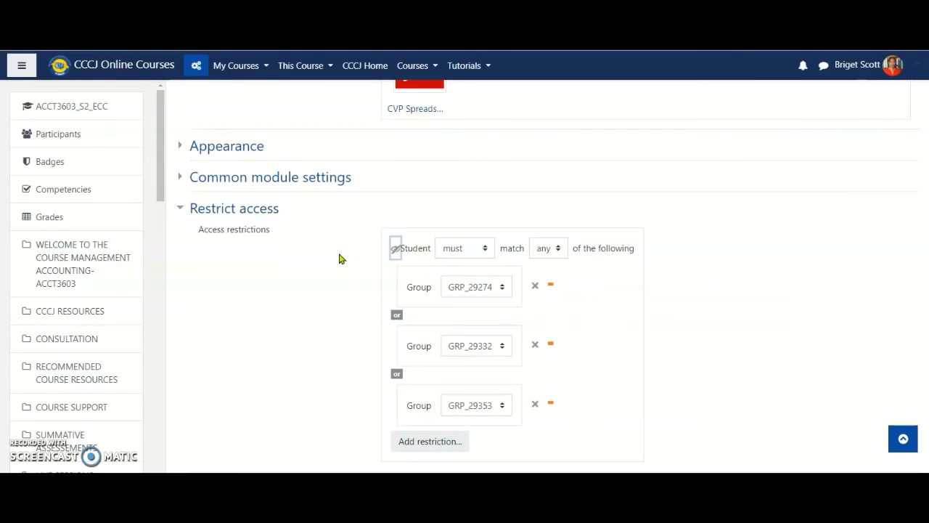
# Step: Save the file resource, return to the course and review its group restriction notice under Lesson 03
pyautogui.click(452, 465)
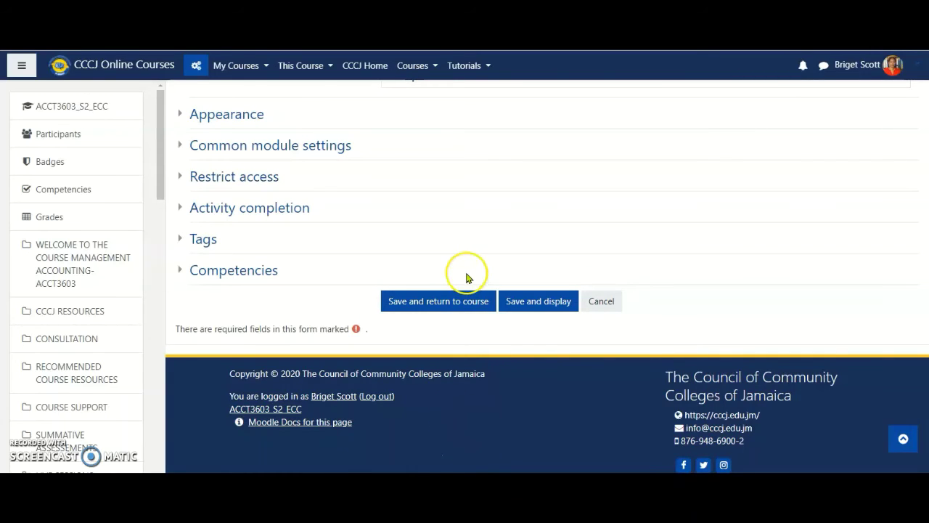
pyautogui.click(457, 301)
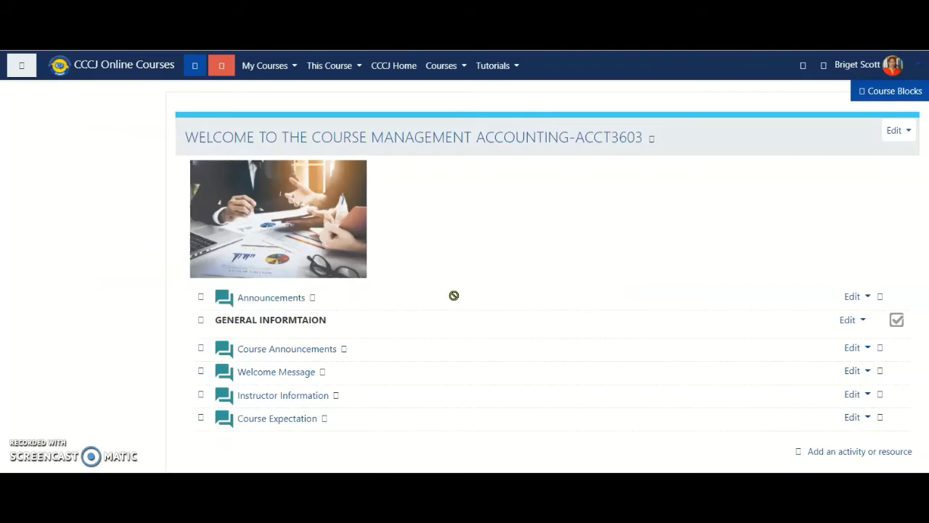
pyautogui.scroll(-2, 373, 297)
pyautogui.scroll(-6, 373, 297)
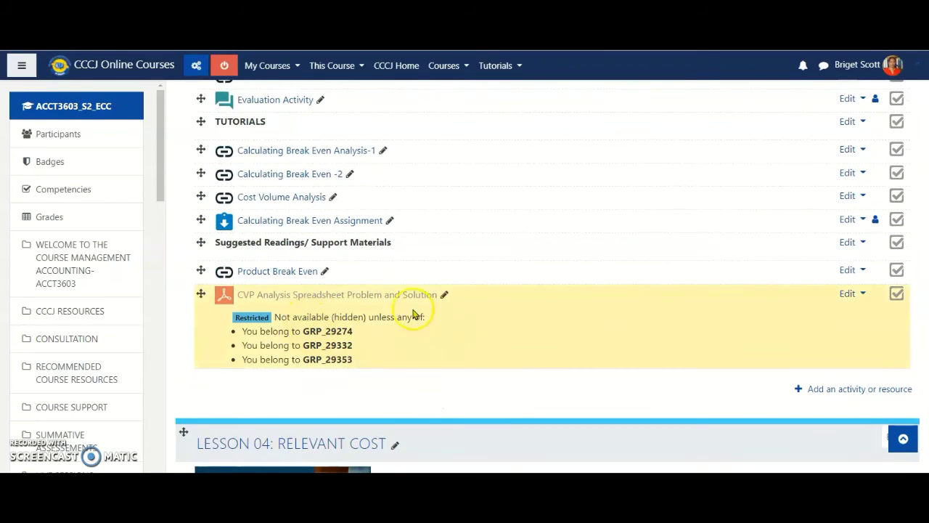
pyautogui.doubleClick(258, 317)
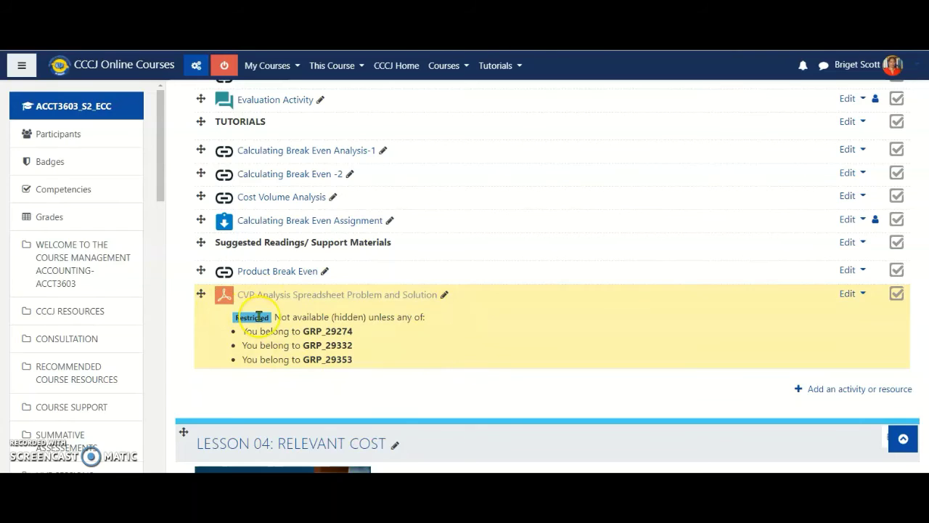
pyautogui.click(330, 323)
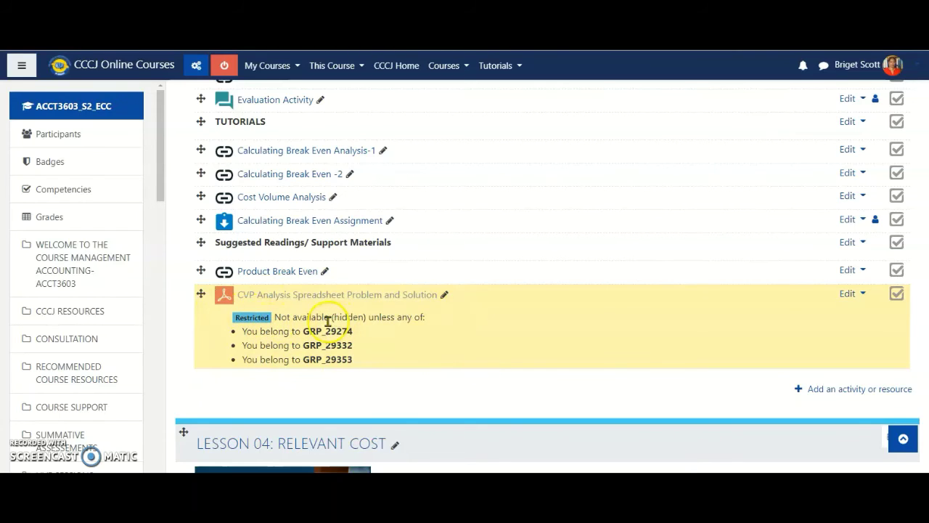
pyautogui.click(354, 316)
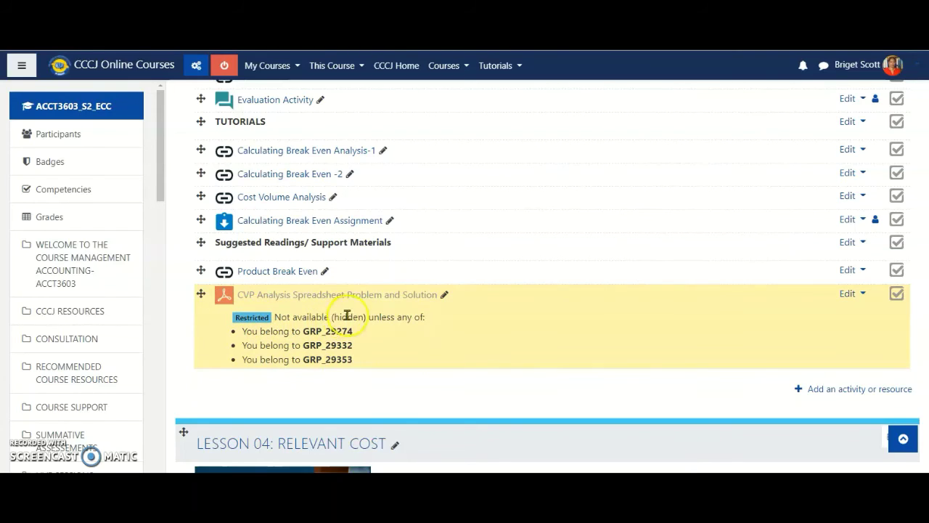
pyautogui.click(342, 359)
# Step: Open the access restriction settings of the Introduction to CVP Analysis link in Lesson 02
pyautogui.scroll(5, 381, 357)
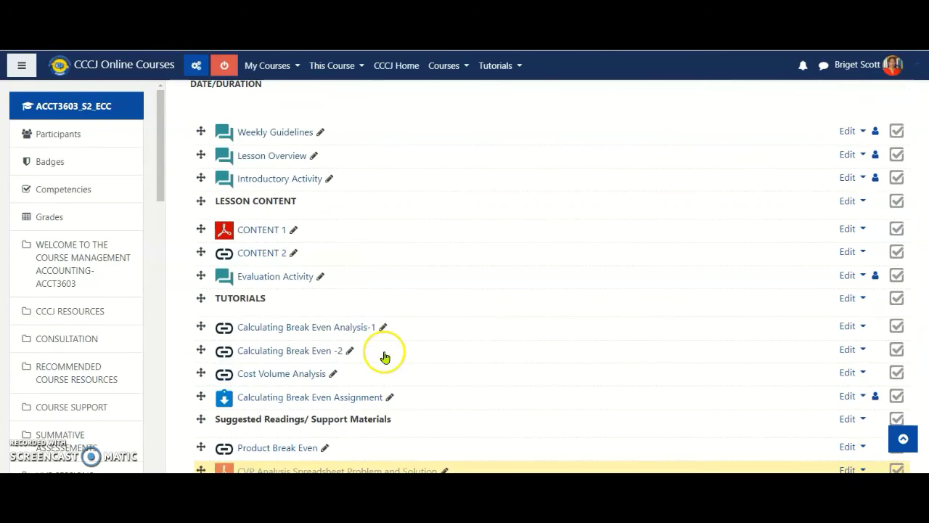
pyautogui.scroll(10, 384, 357)
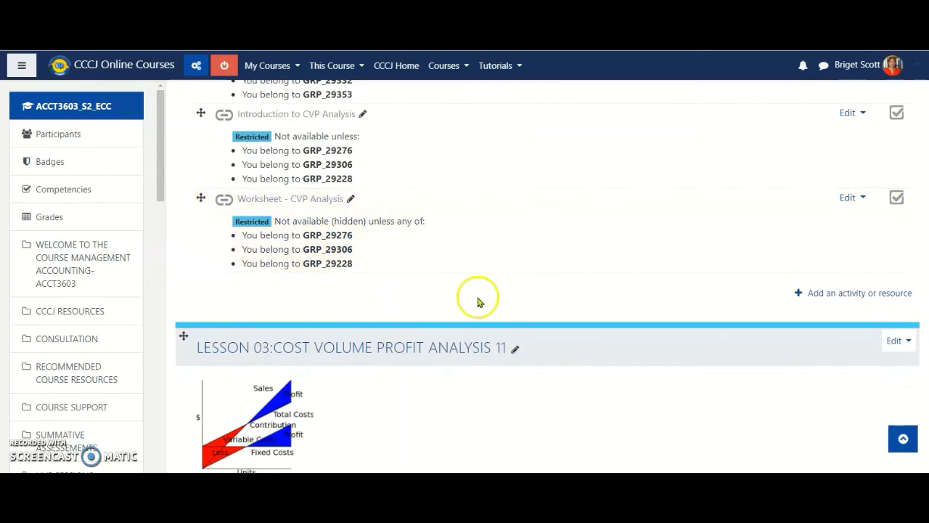
pyautogui.scroll(3, 503, 265)
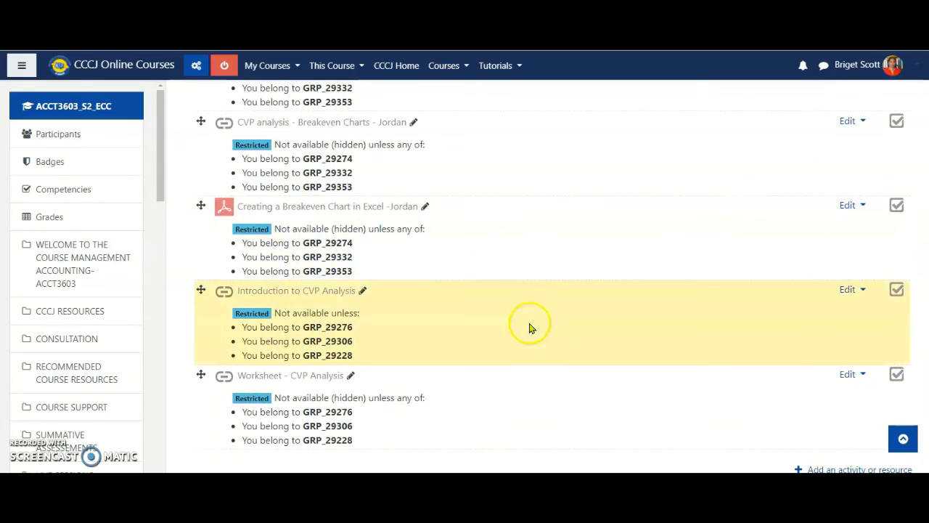
pyautogui.scroll(-1, 501, 331)
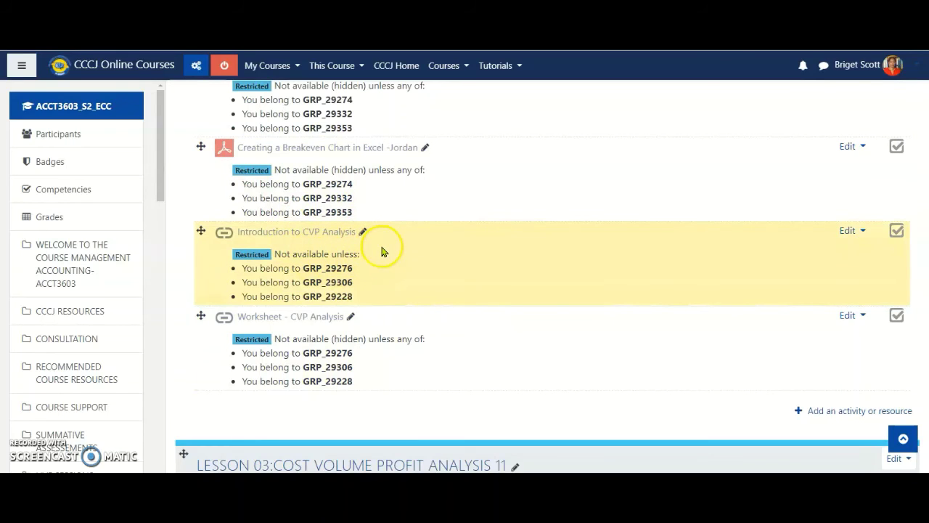
pyautogui.click(862, 233)
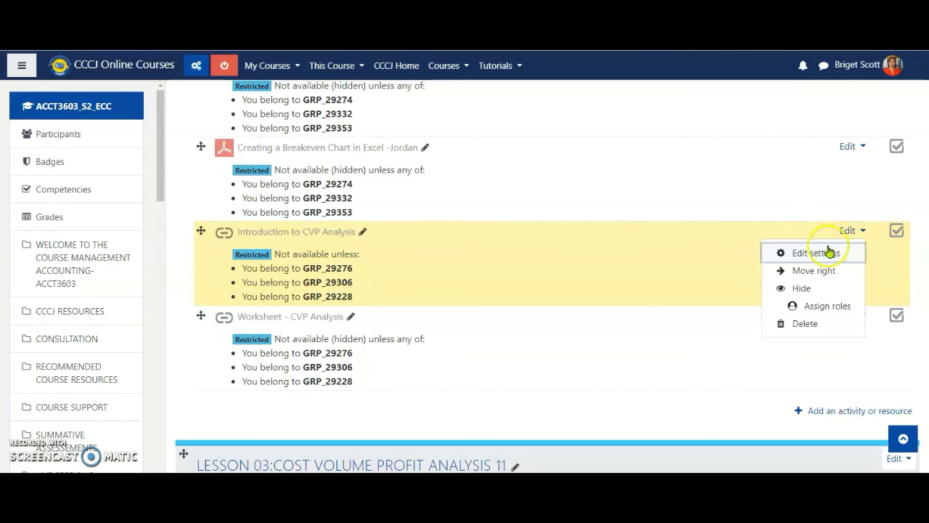
pyautogui.click(826, 253)
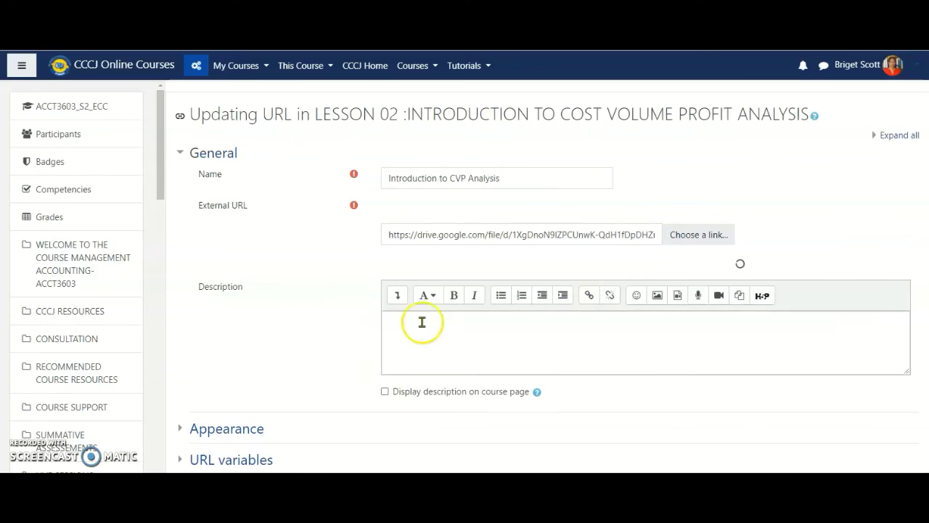
pyautogui.scroll(-3, 386, 269)
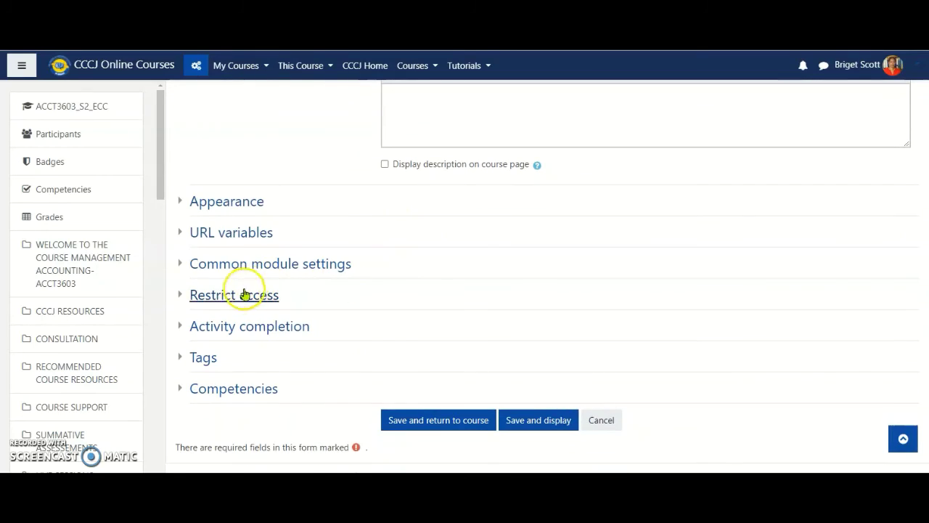
pyautogui.click(242, 294)
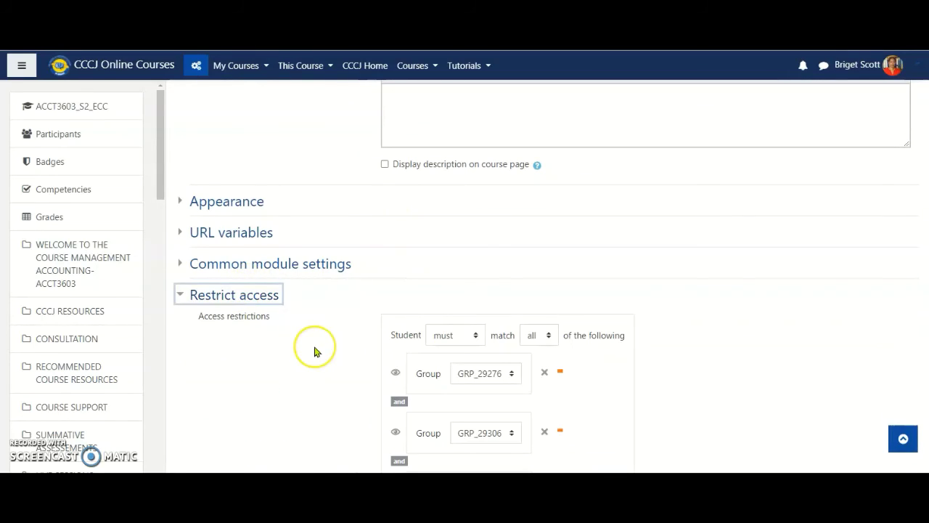
# Step: Require students to match any of the Introduction to CVP Analysis link's listed groups and hide the link entirely from everyone else
pyautogui.scroll(-2, 315, 351)
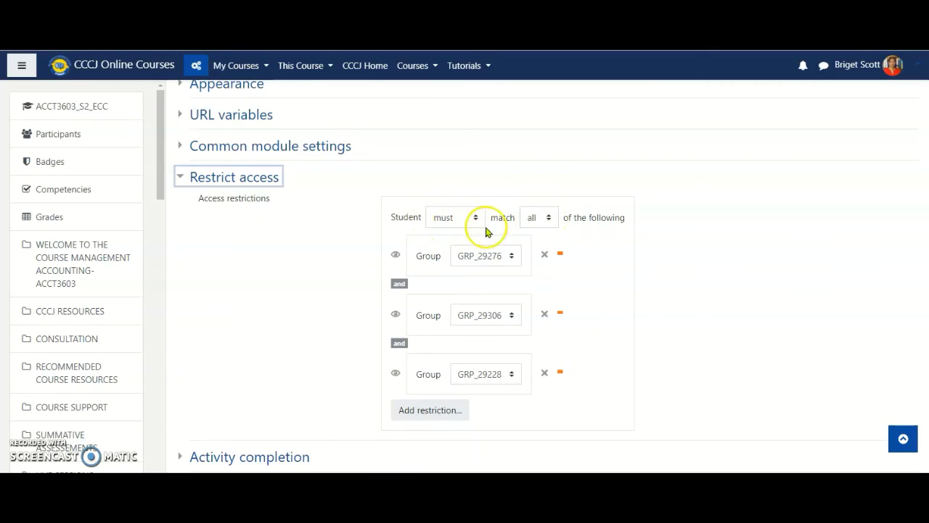
pyautogui.click(548, 219)
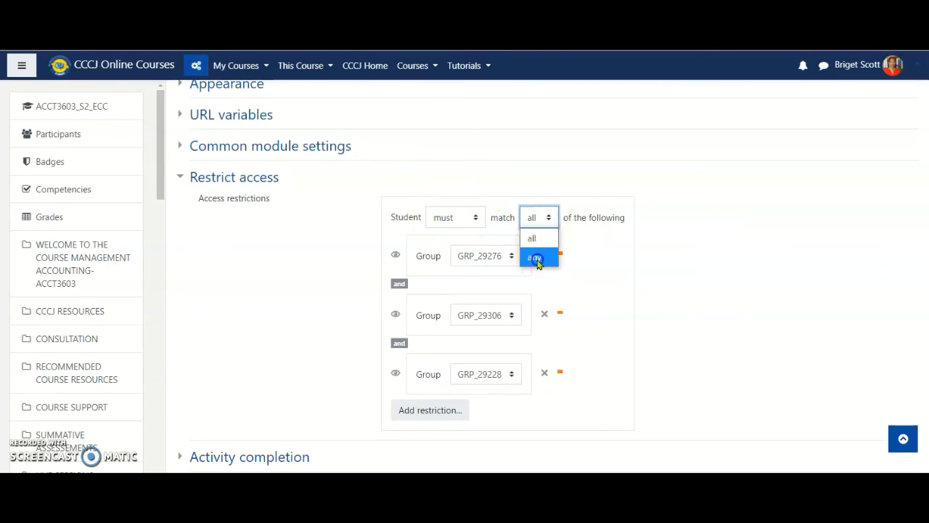
pyautogui.click(536, 258)
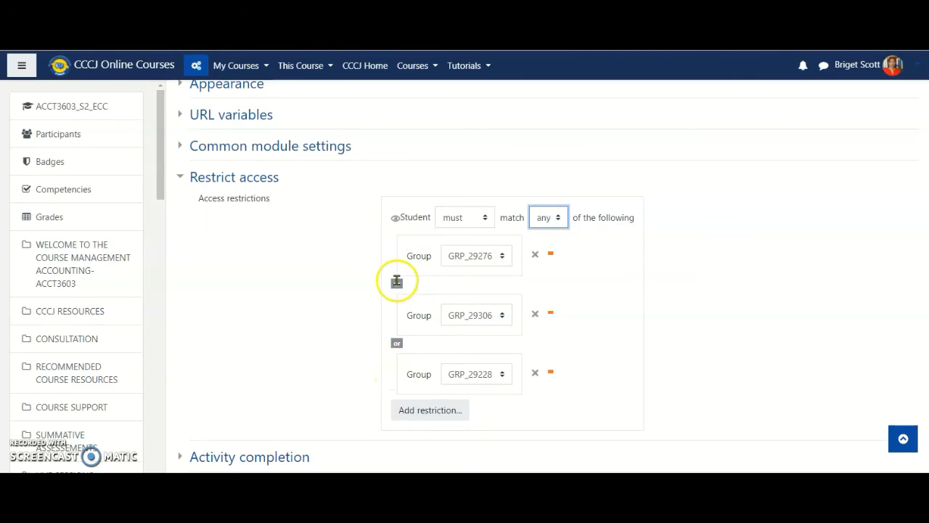
pyautogui.click(393, 220)
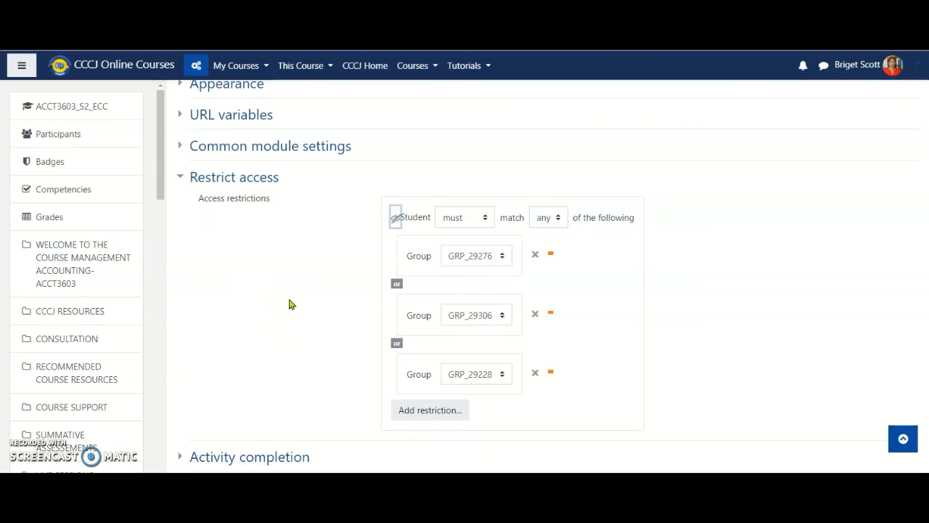
# Step: Save the Introduction to CVP Analysis link, return to the course and review its restriction notice under Lesson 02
pyautogui.scroll(-3, 291, 305)
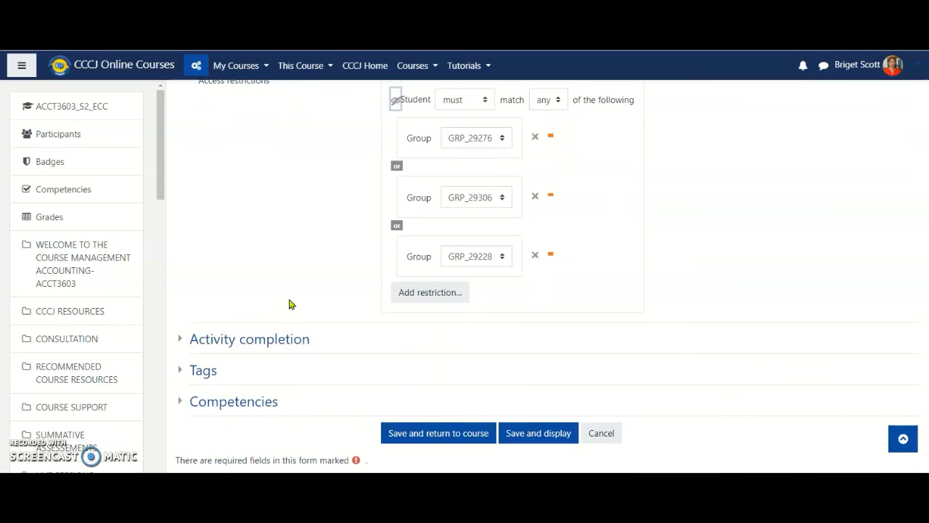
pyautogui.click(431, 386)
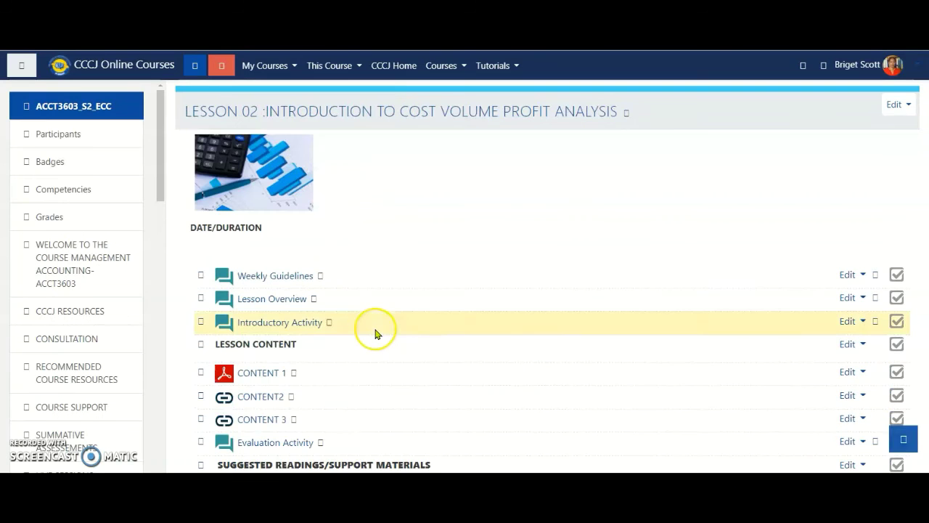
pyautogui.scroll(-3, 375, 333)
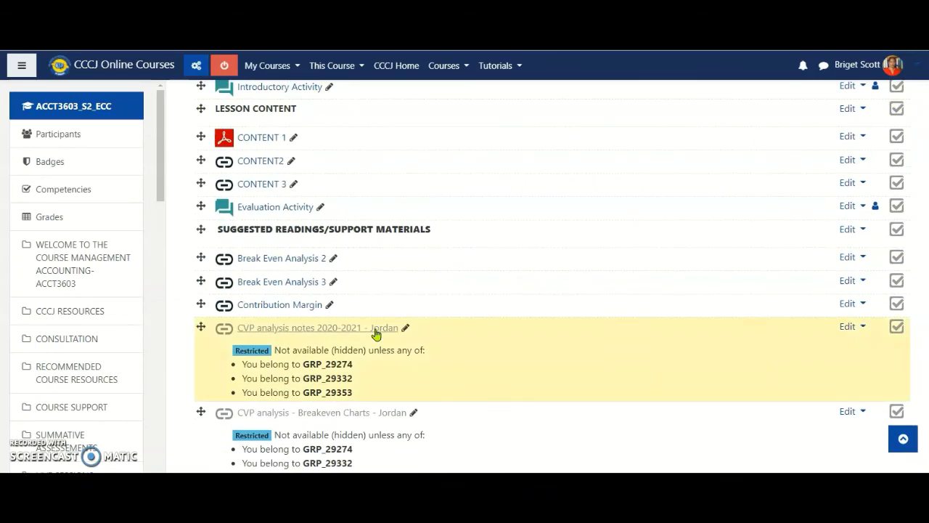
pyautogui.scroll(-4, 417, 311)
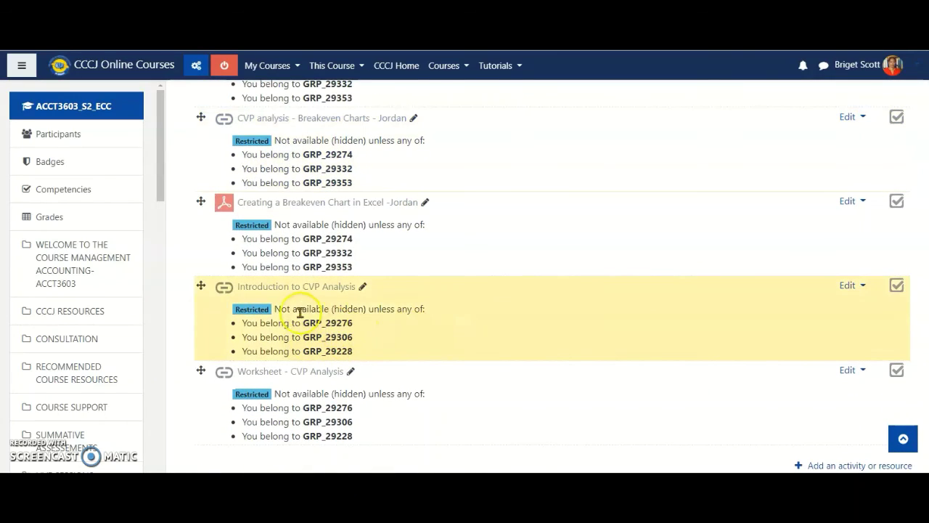
pyautogui.scroll(-2, 342, 320)
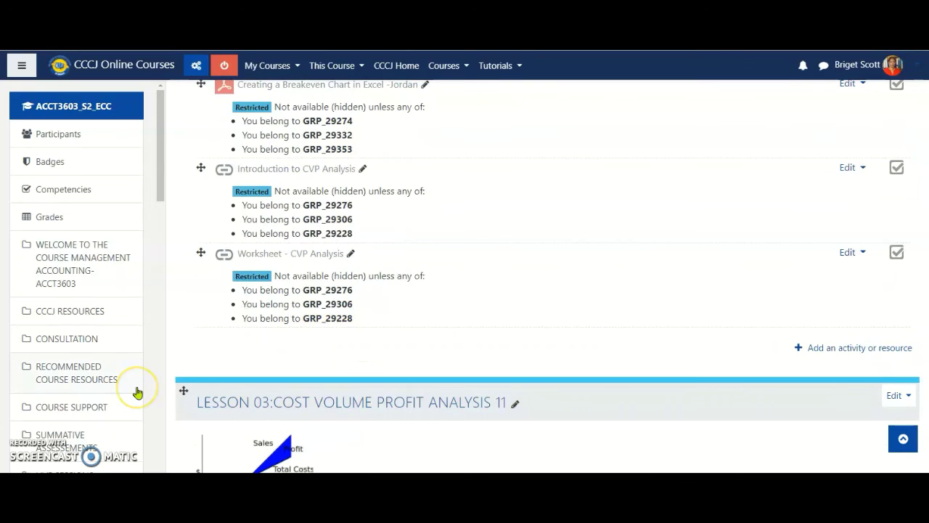